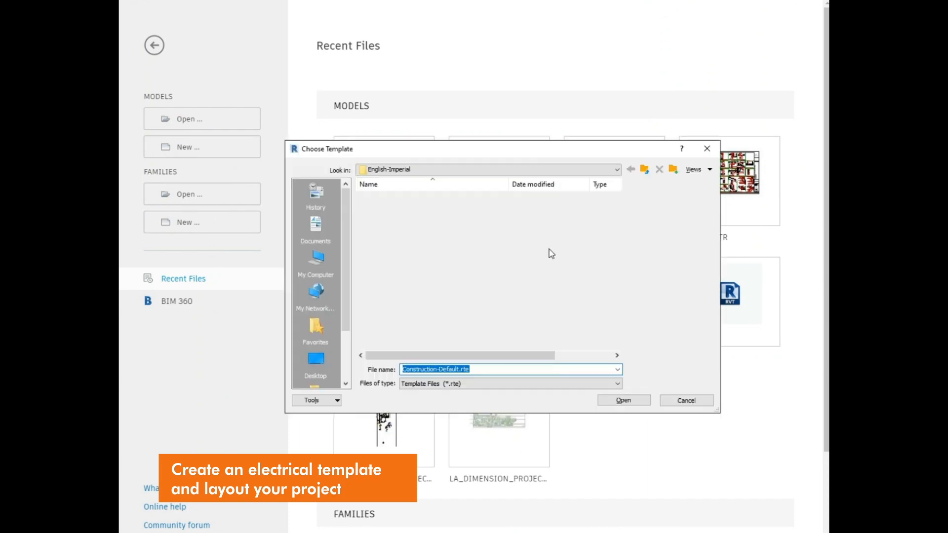
# - Create a new project from the Electrical-Default_Metric template in the English templates folder
pyautogui.click(644, 170)
pyautogui.doubleClick(401, 218)
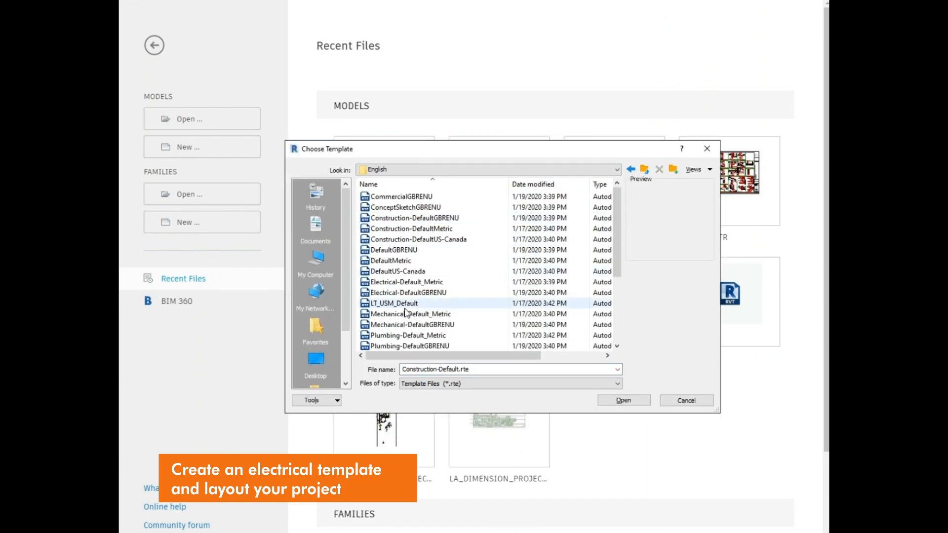
pyautogui.doubleClick(407, 282)
pyautogui.click(441, 317)
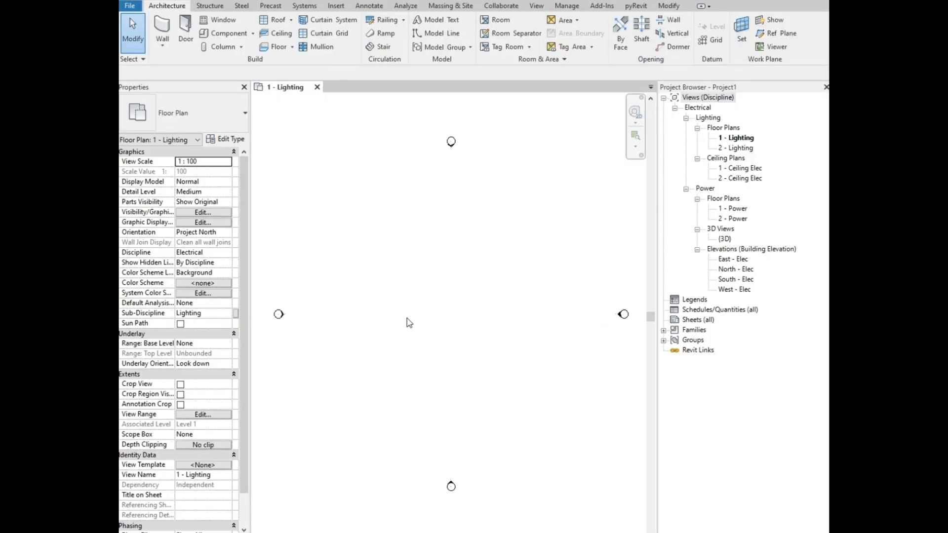
# - Link the building's Revit model from the Documents folder with Auto - Internal Origin to Internal Origin positioning
pyautogui.click(333, 5)
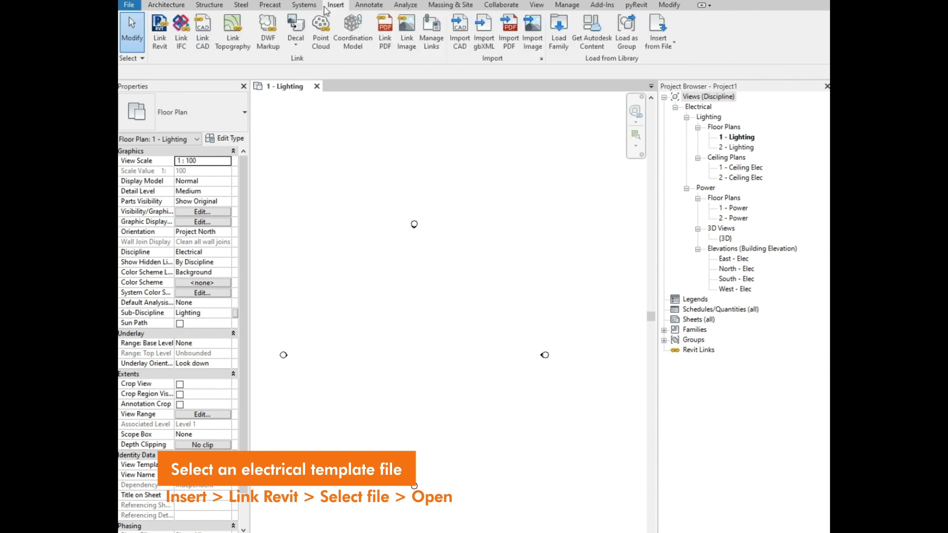
pyautogui.click(166, 51)
pyautogui.click(290, 212)
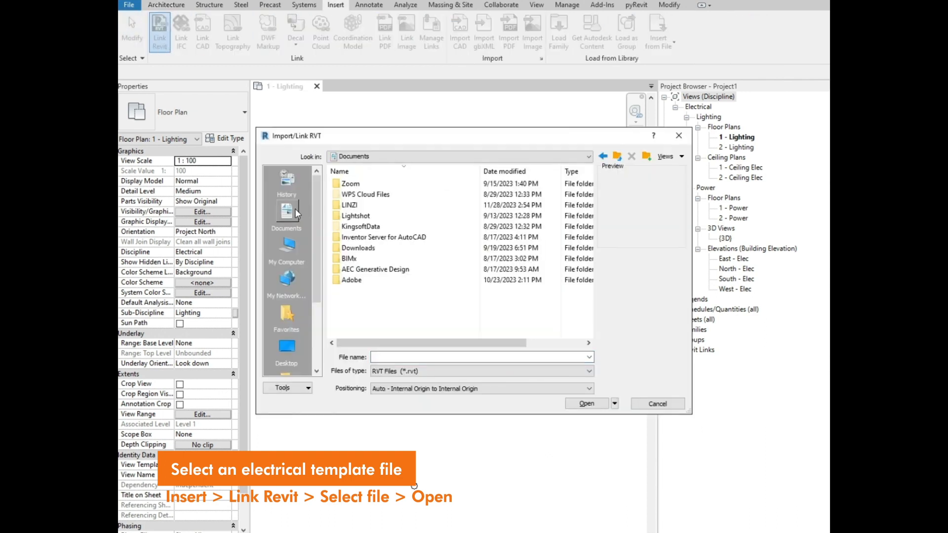
pyautogui.doubleClick(376, 184)
pyautogui.click(377, 184)
pyautogui.click(586, 404)
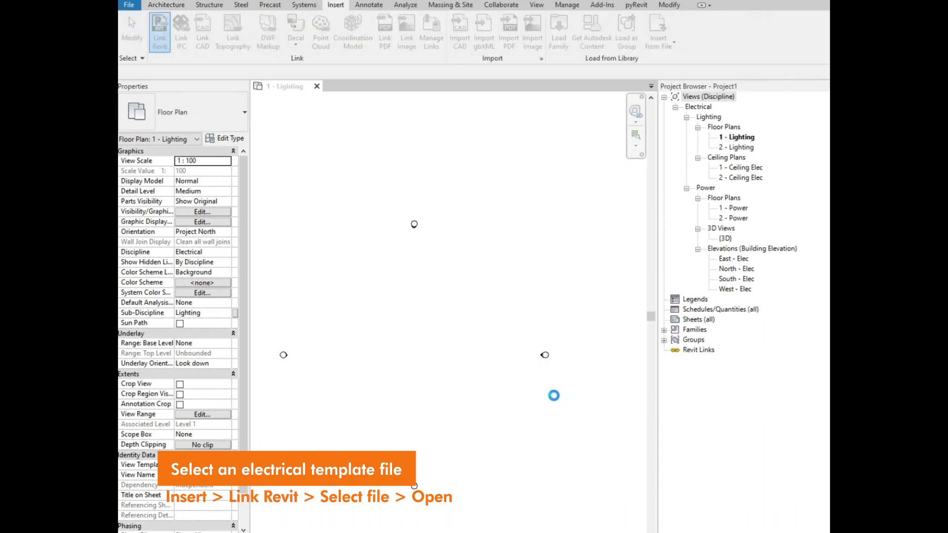
# - Move the four elevation markers inward so they sit close around the linked building
pyautogui.scroll(-6, 395, 356)
pyautogui.moveTo(419, 491); pyautogui.dragTo(390, 396)
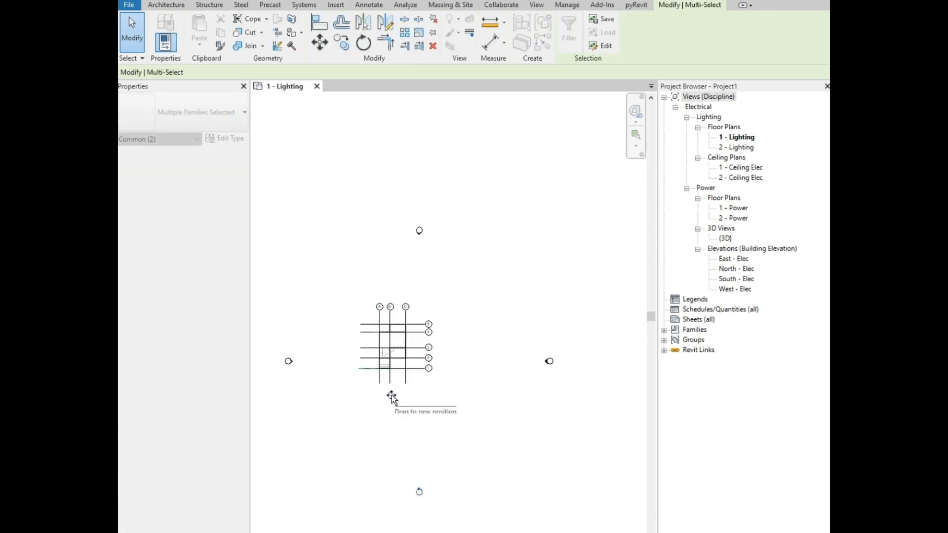
pyautogui.moveTo(549, 361); pyautogui.dragTo(451, 344)
pyautogui.moveTo(419, 231); pyautogui.dragTo(392, 291)
pyautogui.moveTo(288, 361)
pyautogui.mouseDown()
pyautogui.moveTo(358, 349)
pyautogui.moveTo(351, 345)
pyautogui.mouseUp()
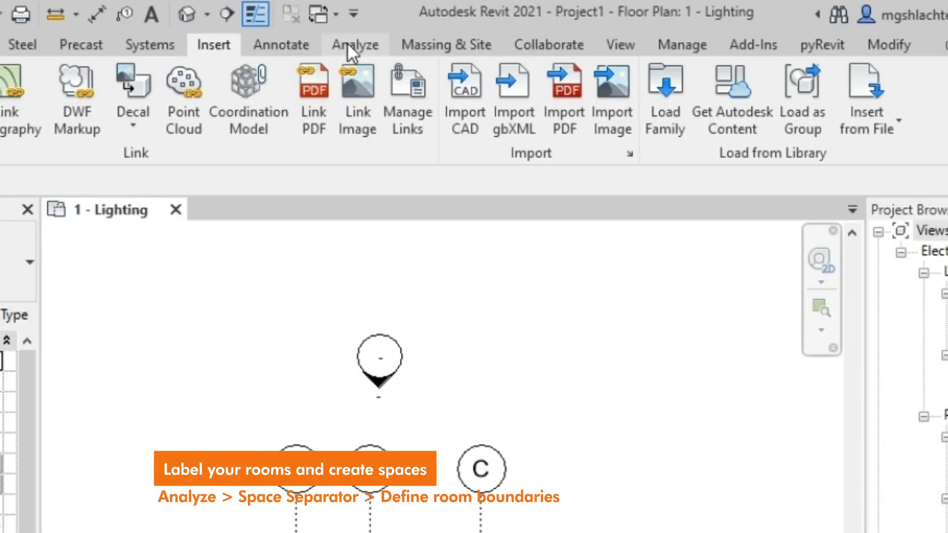
pyautogui.click(404, 6)
pyautogui.click(356, 74)
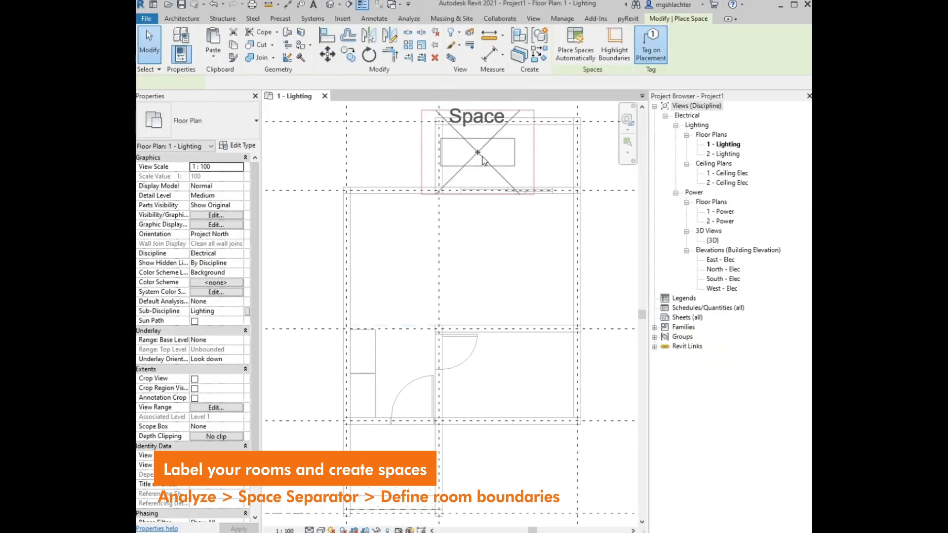
pyautogui.press('Escape')
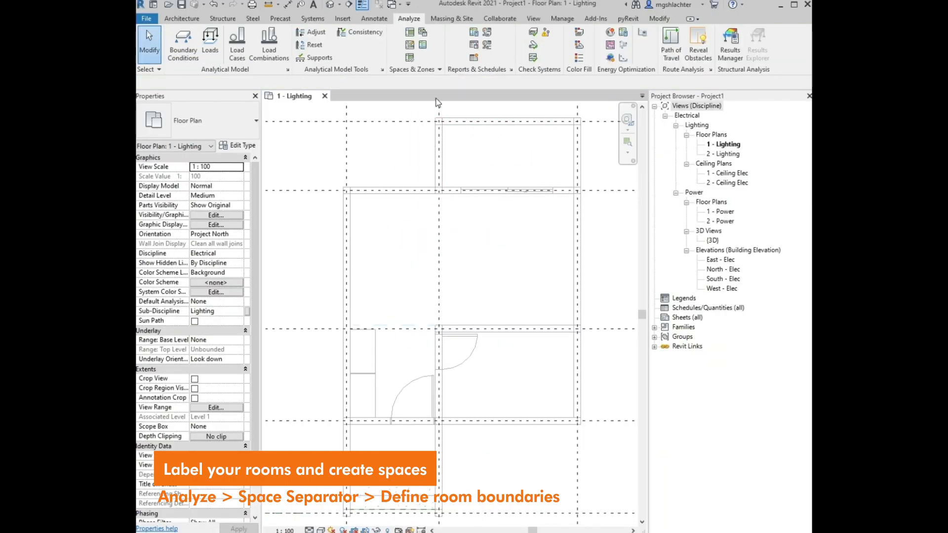
# - Draw rectangular space separation boundaries around the northern room, the southeastern room and the southwestern entrance area of the plan
pyautogui.click(442, 125)
pyautogui.click(573, 188)
pyautogui.moveTo(499, 397); pyautogui.dragTo(474, 374, button='middle')
pyautogui.scroll(4, 420, 319)
pyautogui.click(415, 306)
pyautogui.scroll(-1, 415, 306)
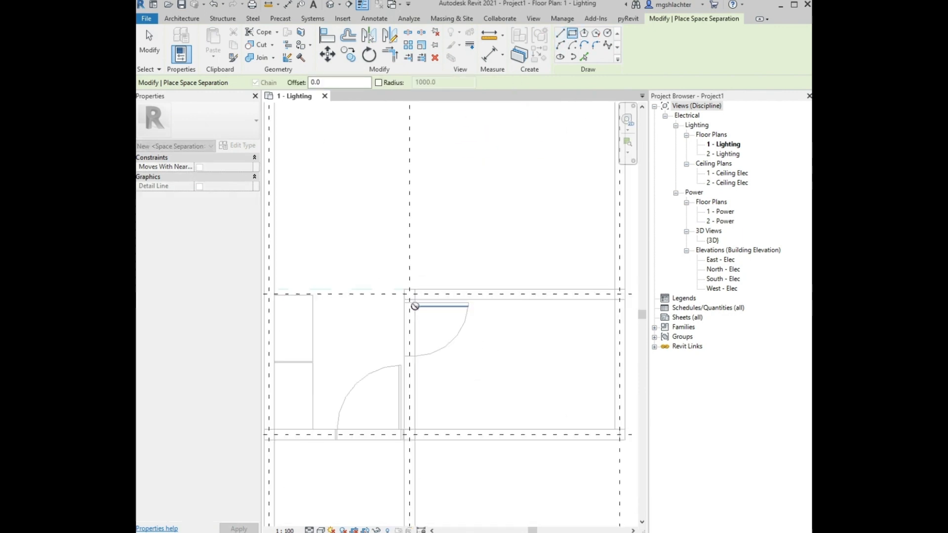
pyautogui.click(614, 429)
pyautogui.scroll(-3, 615, 429)
pyautogui.moveTo(459, 459); pyautogui.dragTo(405, 386, button='middle')
pyautogui.scroll(3, 376, 385)
pyautogui.click(354, 348)
pyautogui.click(480, 436)
# - Trace the L-shaped central room with straight space separation lines along its inner wall faces, including the entry area beside the southeastern room
pyautogui.click(560, 33)
pyautogui.moveTo(469, 106); pyautogui.dragTo(418, 324, button='middle')
pyautogui.click(304, 217)
pyautogui.scroll(-4, 305, 216)
pyautogui.scroll(5, 306, 417)
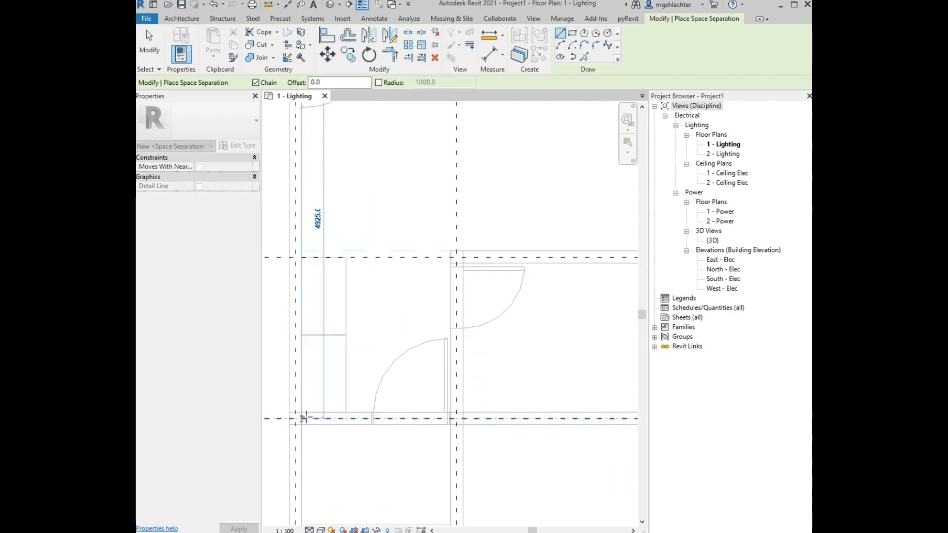
pyautogui.scroll(4, 448, 410)
pyautogui.click(450, 411)
pyautogui.scroll(-3, 449, 411)
pyautogui.moveTo(457, 273); pyautogui.dragTo(390, 373, button='middle')
pyautogui.scroll(3, 383, 327)
pyautogui.click(383, 327)
pyautogui.moveTo(612, 316); pyautogui.dragTo(296, 327, button='middle')
pyautogui.scroll(-2, 488, 339)
pyautogui.moveTo(501, 138); pyautogui.dragTo(530, 334, button='middle')
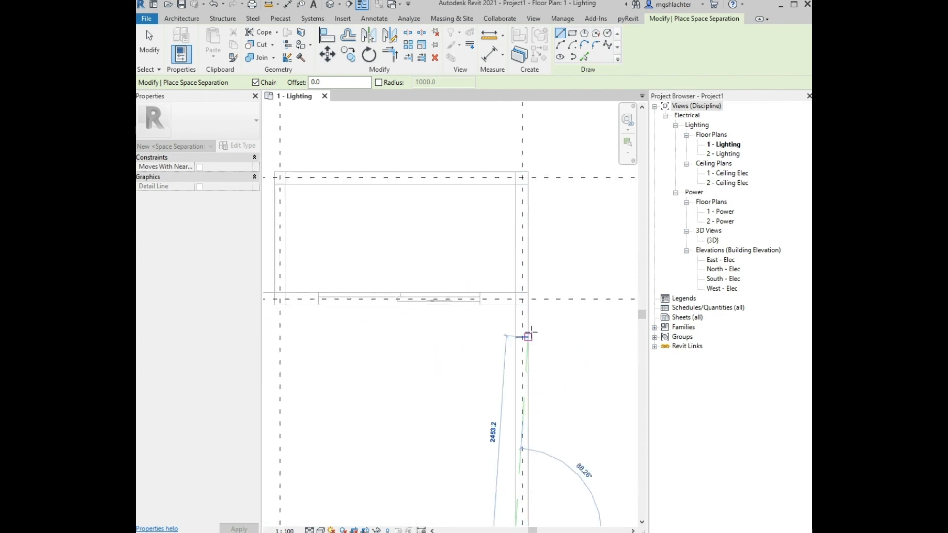
pyautogui.click(516, 305)
pyautogui.scroll(-3, 576, 328)
pyautogui.scroll(1, 373, 317)
pyautogui.click(372, 316)
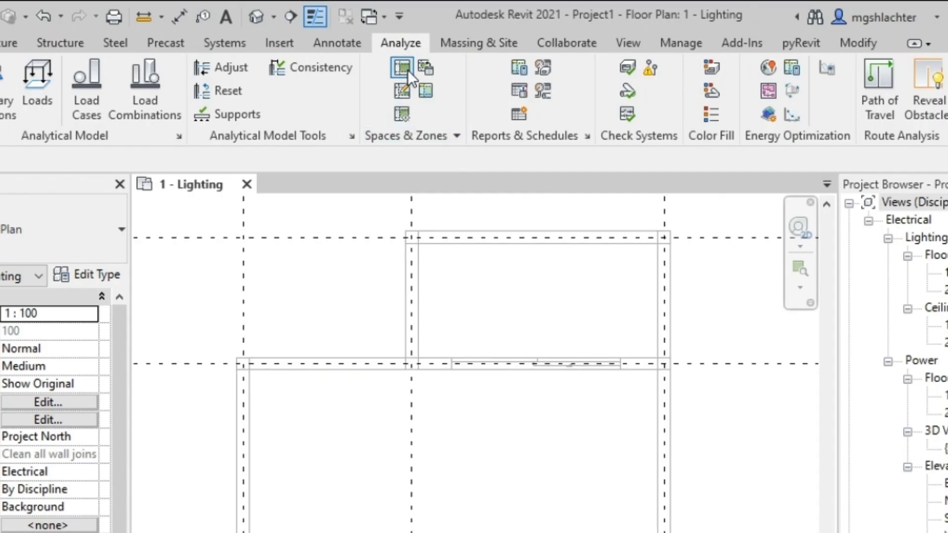
# - Place tagged spaces in the northern, central, southeastern and southwestern areas of the Level 1 plan
pyautogui.click(403, 91)
pyautogui.click(482, 174)
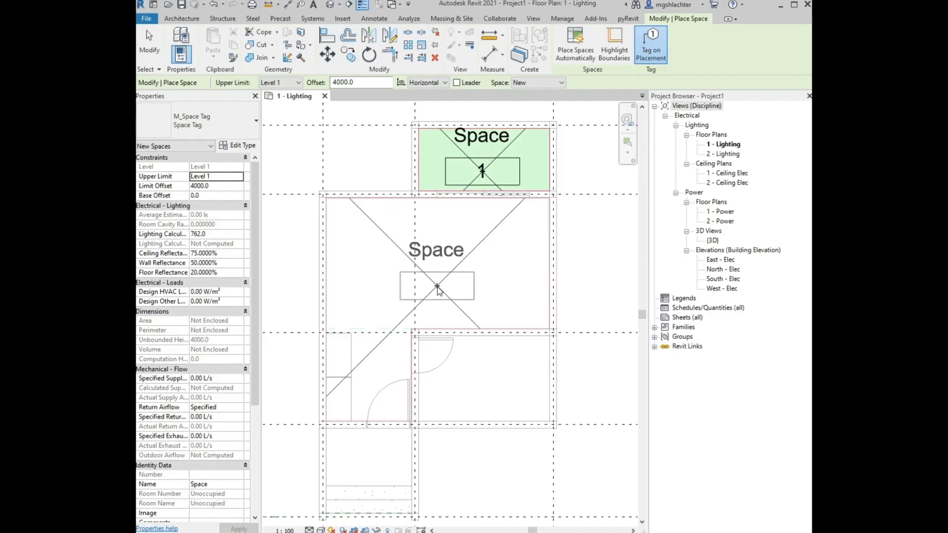
pyautogui.click(430, 275)
pyautogui.click(482, 380)
pyautogui.click(376, 464)
pyautogui.press('Escape')
pyautogui.press('Escape')
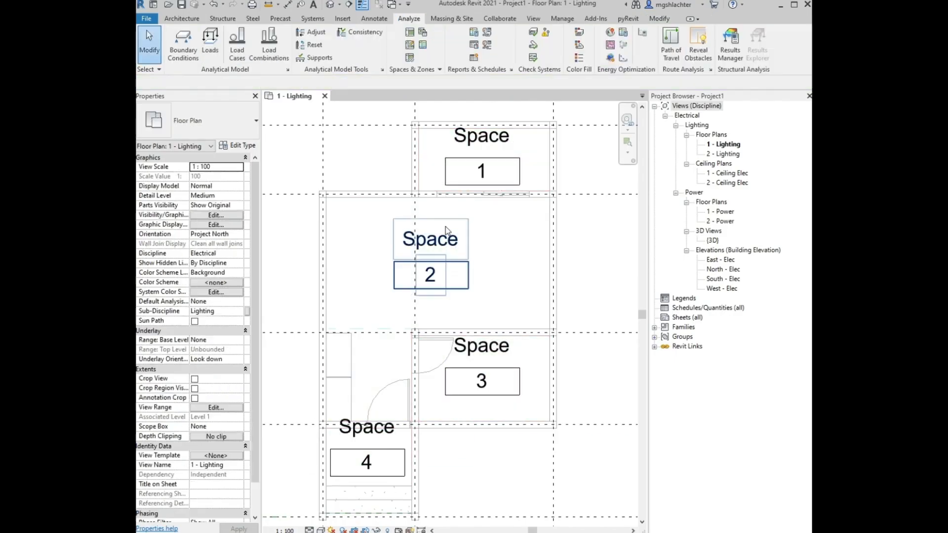
# - Turn off Show Space Number in the space tag type and set the view scale to 1:50
pyautogui.click(430, 284)
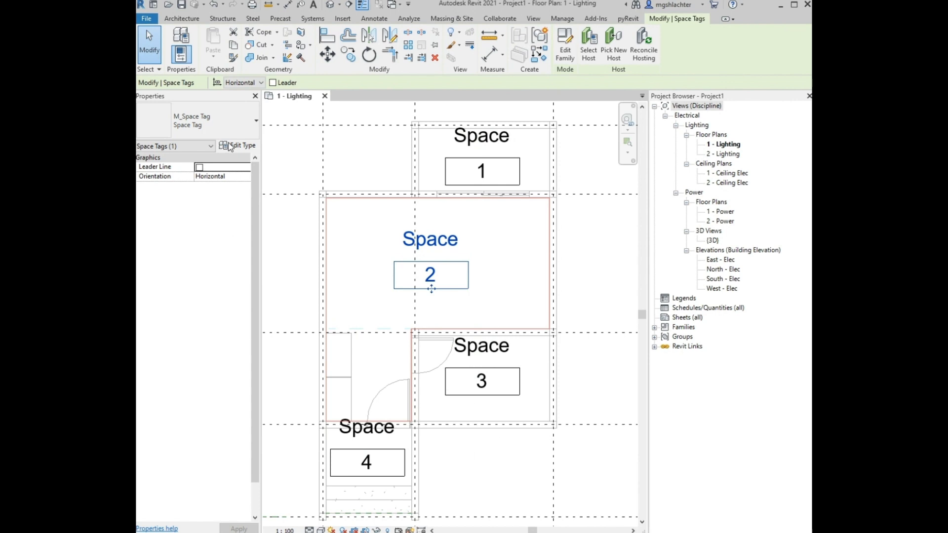
pyautogui.click(230, 146)
pyautogui.click(466, 212)
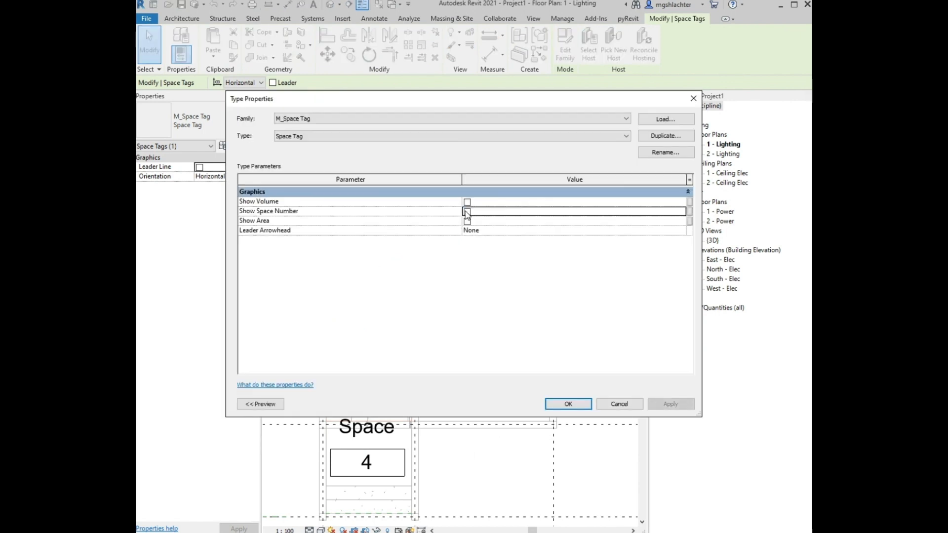
pyautogui.click(568, 404)
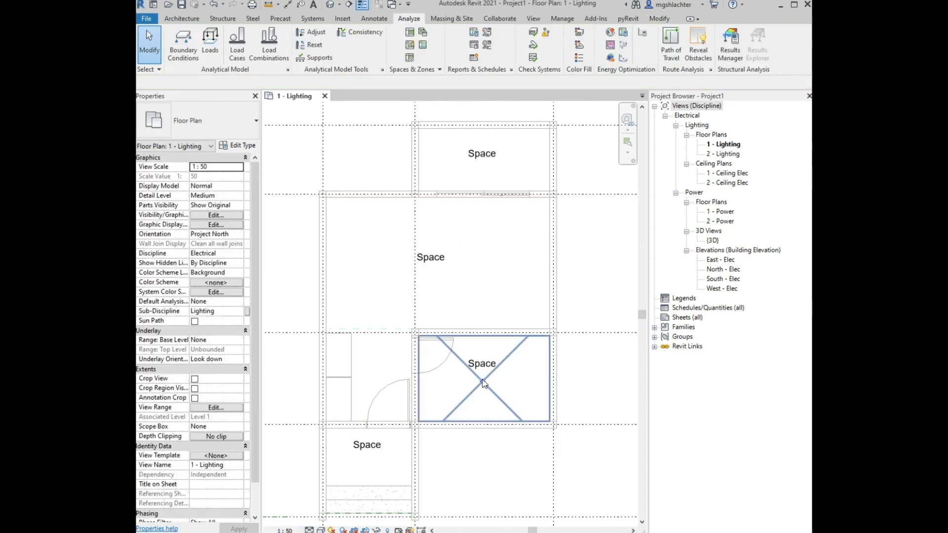
# - Move the four space tags slightly down so each sits near the middle of its room
pyautogui.moveTo(482, 364); pyautogui.dragTo(482, 379)
pyautogui.click(590, 412)
pyautogui.click(428, 258)
pyautogui.moveTo(431, 281); pyautogui.dragTo(431, 292)
pyautogui.click(345, 450)
pyautogui.click(366, 445)
pyautogui.moveTo(367, 472); pyautogui.dragTo(367, 480)
pyautogui.click(481, 154)
pyautogui.moveTo(482, 177); pyautogui.dragTo(482, 185)
# - Rename the central space Living Room, the southeastern one Bedroom, the southwestern one Porch and the northern one Balcony
pyautogui.doubleClick(434, 267)
pyautogui.write('Living Room')
pyautogui.press('Return')
pyautogui.doubleClick(470, 377)
pyautogui.press('Return')
pyautogui.doubleClick(366, 451)
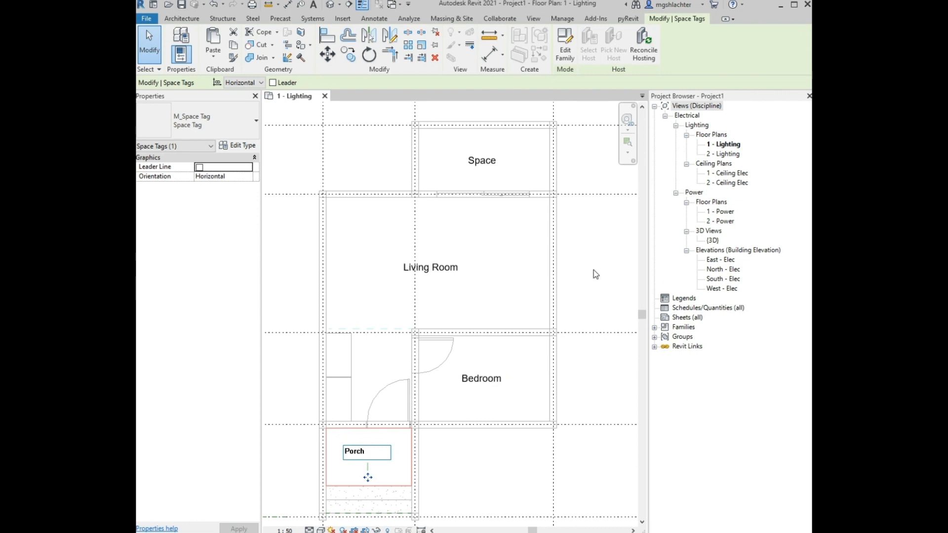
pyautogui.press('Return')
pyautogui.doubleClick(473, 162)
pyautogui.click(579, 282)
pyautogui.moveTo(373, 288); pyautogui.dragTo(370, 283, button='middle')
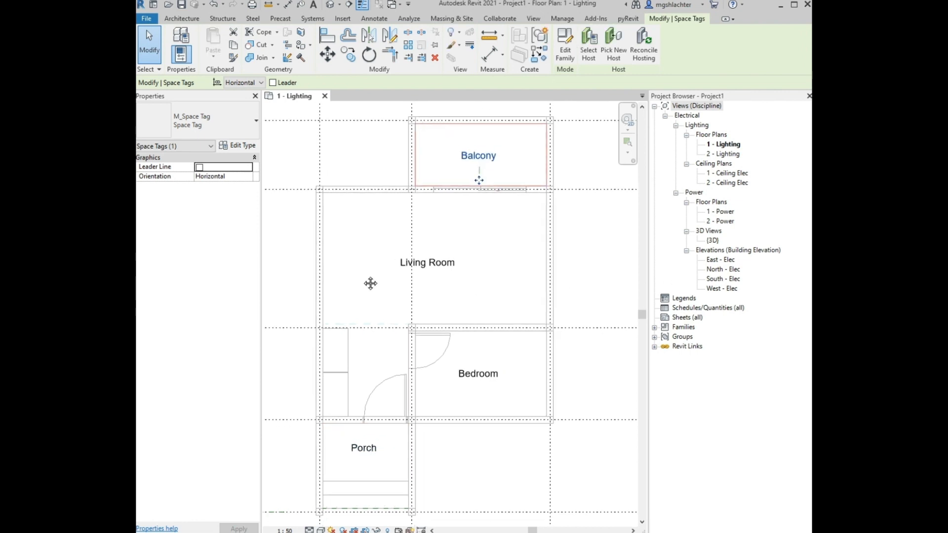
pyautogui.moveTo(370, 284); pyautogui.dragTo(369, 288, button='middle')
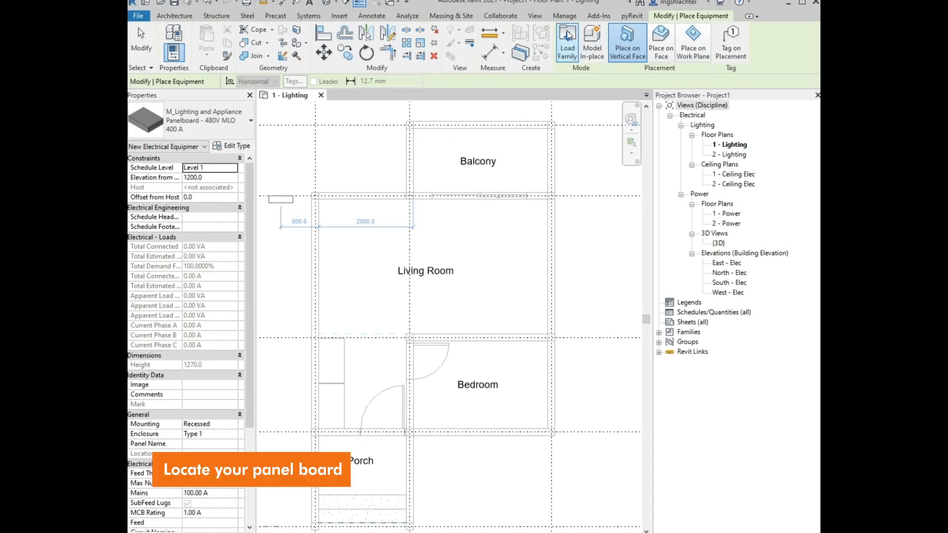
# - Load the surface-mounted M_Lighting and Appliance Panelboard - 208V MCB family and place a 100 A panel on the entry wall above the porch
pyautogui.click(568, 35)
pyautogui.doubleClick(355, 262)
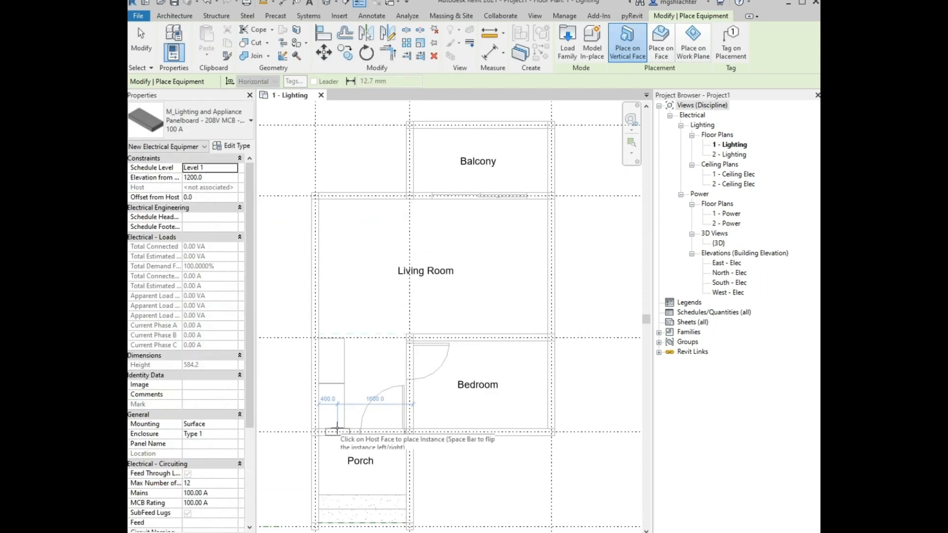
pyautogui.click(338, 425)
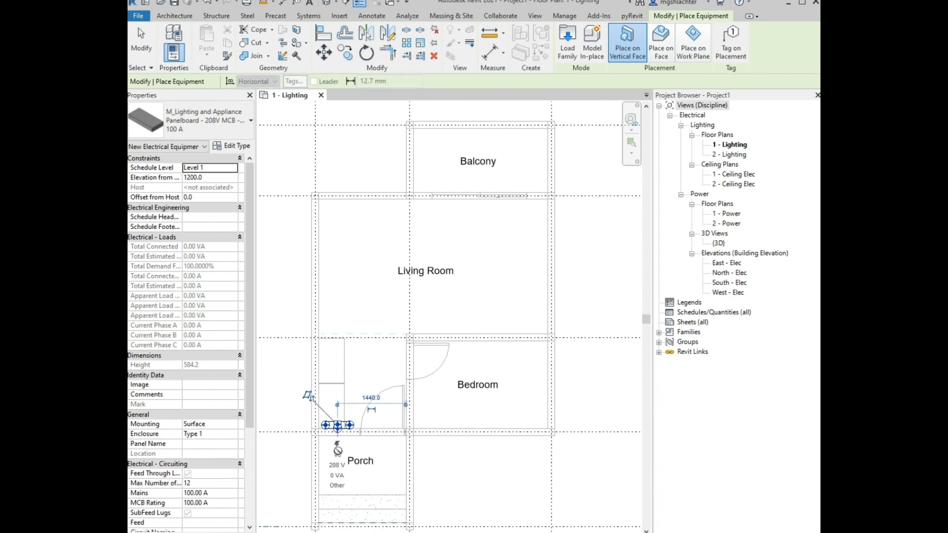
pyautogui.press('Escape')
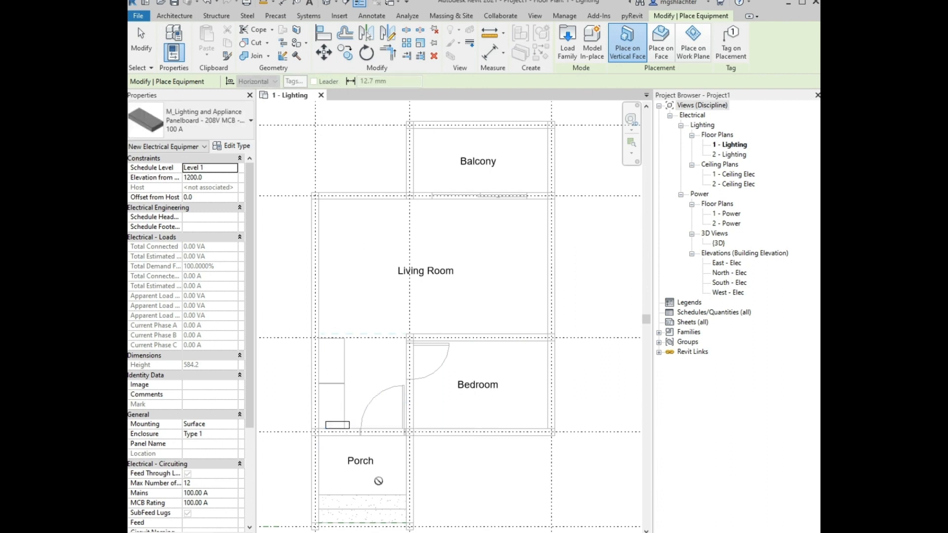
pyautogui.press('Escape')
# - Examine the placed panelboard from several sides in the 3D view and return to the 1 - Lighting floor plan
pyautogui.click(326, 4)
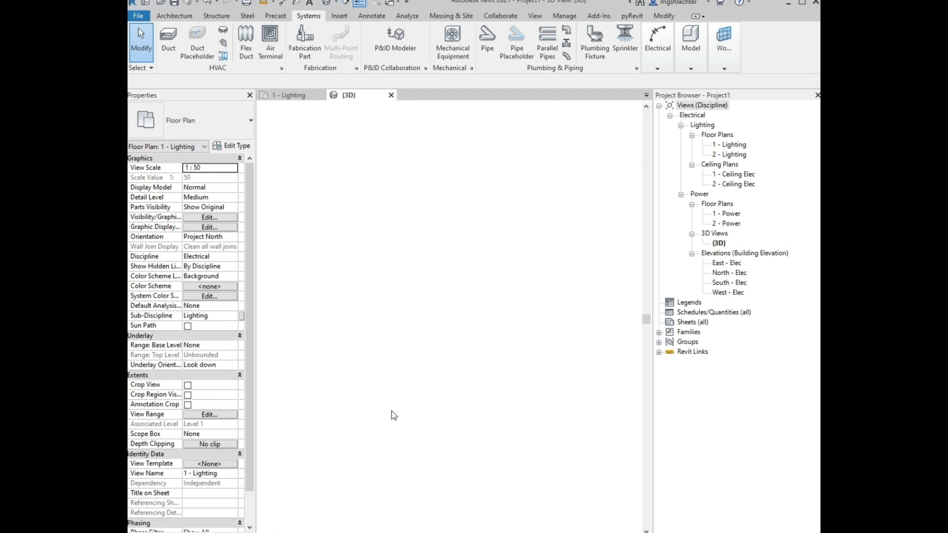
pyautogui.scroll(5, 330, 352)
pyautogui.scroll(-8, 600, 352)
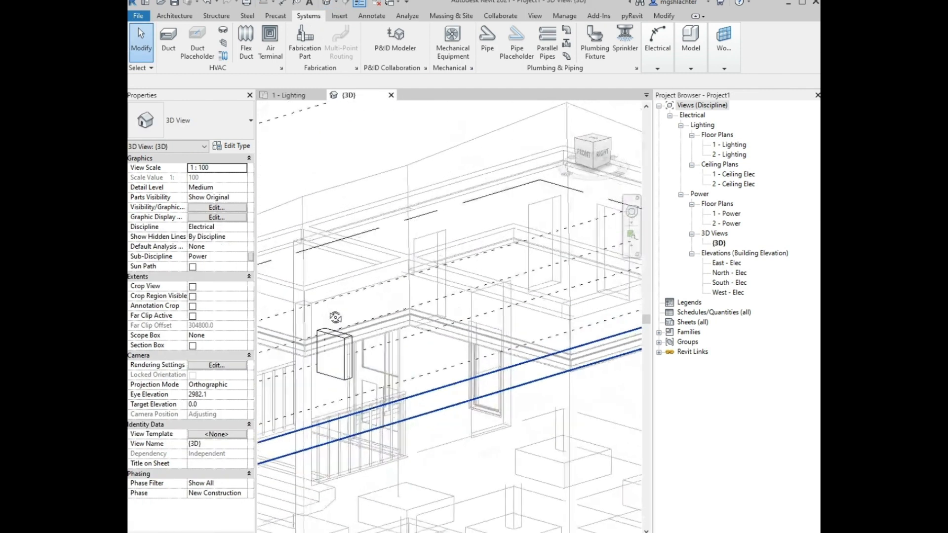
pyautogui.scroll(-3, 600, 352)
pyautogui.keyDown('shift'); pyautogui.moveTo(548, 363); pyautogui.dragTo(625, 373, button='middle'); pyautogui.keyUp('shift')
pyautogui.scroll(5, 523, 396)
pyautogui.scroll(4, 523, 397)
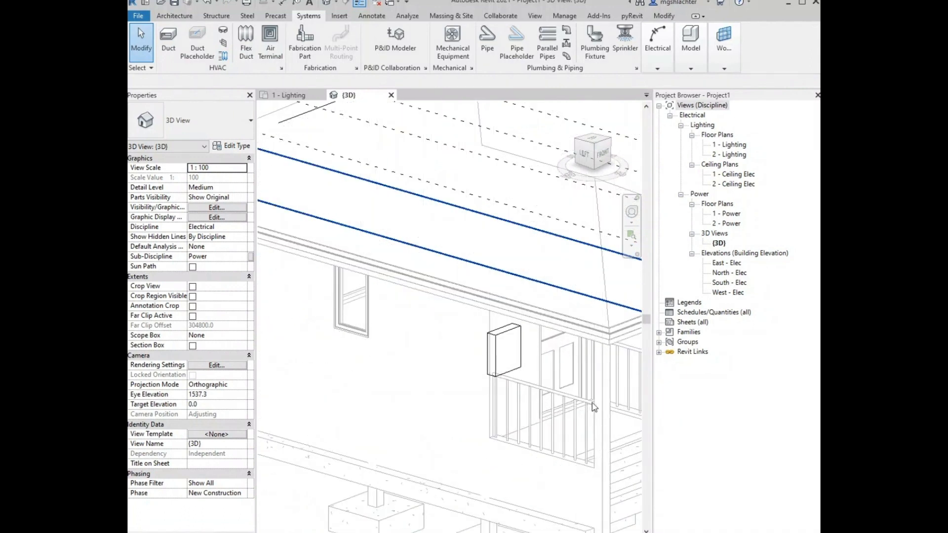
pyautogui.click(278, 91)
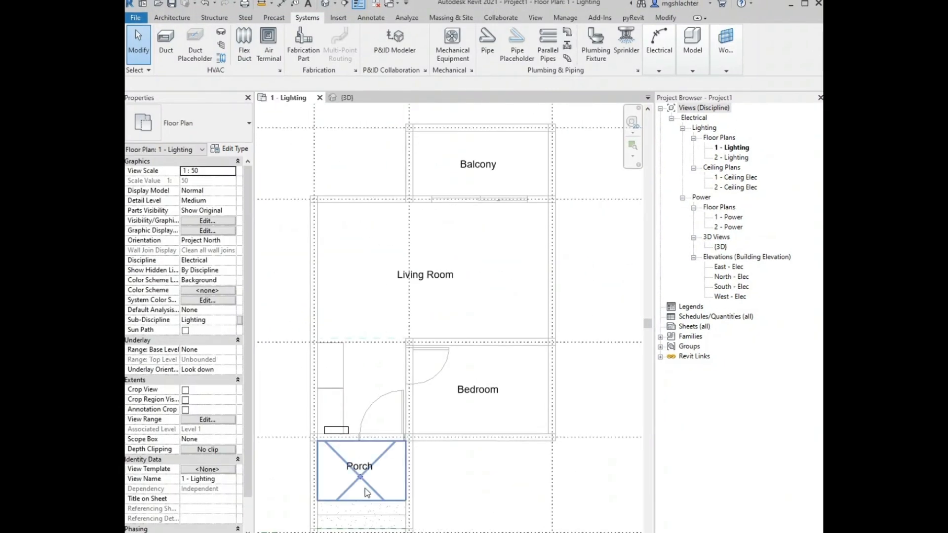
# - Place five standard M_Duplex Receptacle fixtures on vertical faces: two on the living room's north wall and three down the west wall
pyautogui.click(658, 70)
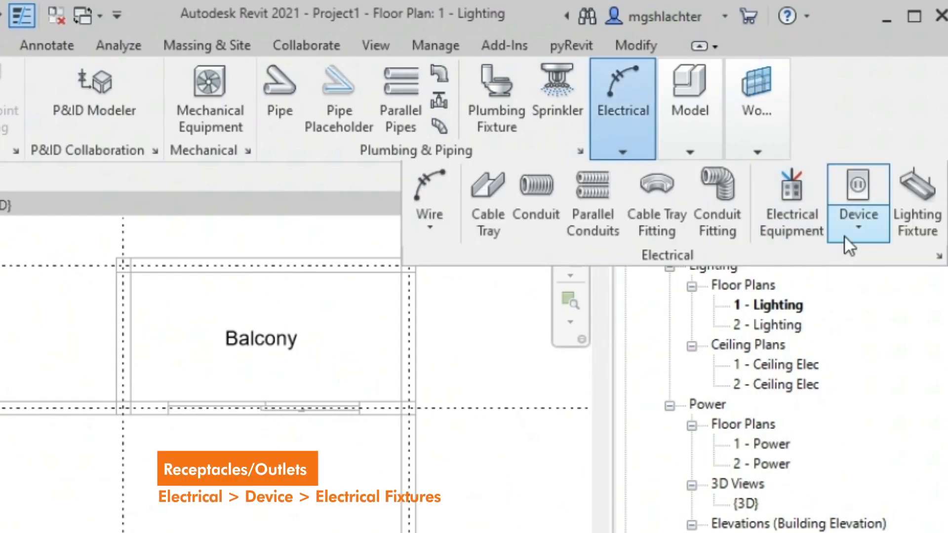
pyautogui.click(775, 108)
pyautogui.click(869, 266)
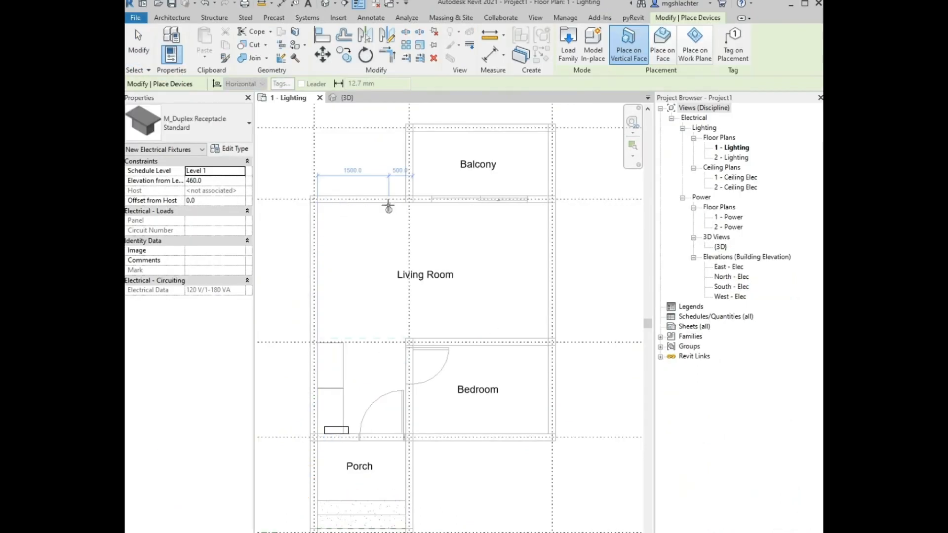
pyautogui.click(351, 202)
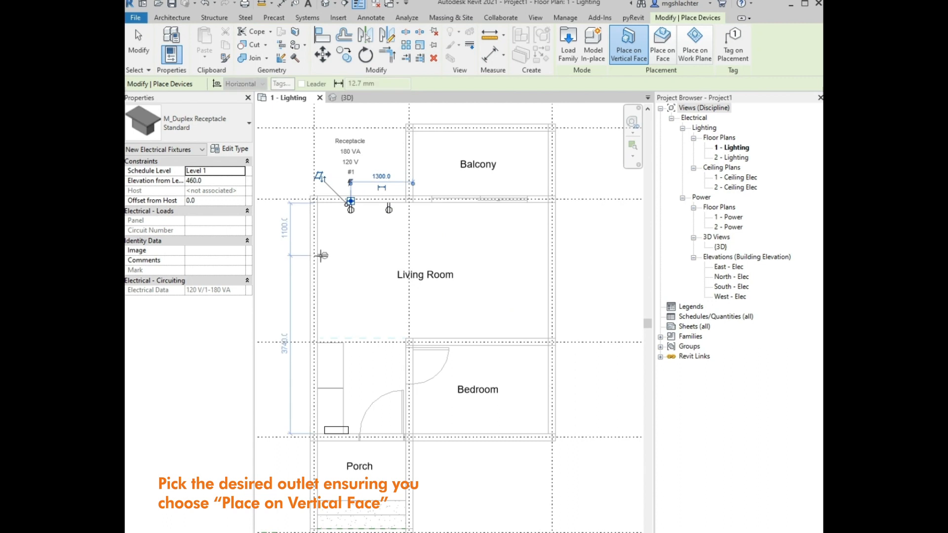
pyautogui.click(317, 256)
pyautogui.click(318, 371)
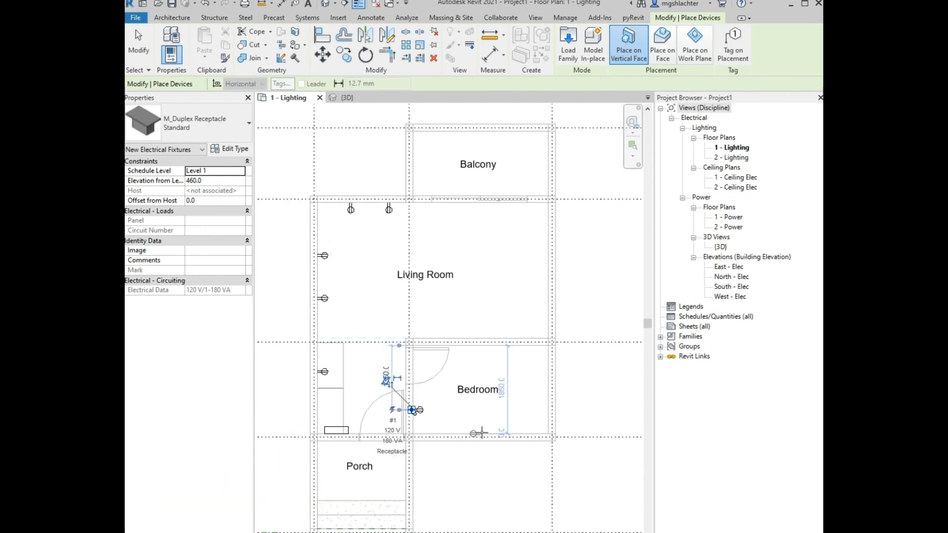
# - Place duplex receptacles on the bedroom's four walls and on the walls at the living room's east end
pyautogui.click(414, 409)
pyautogui.click(543, 389)
pyautogui.click(475, 433)
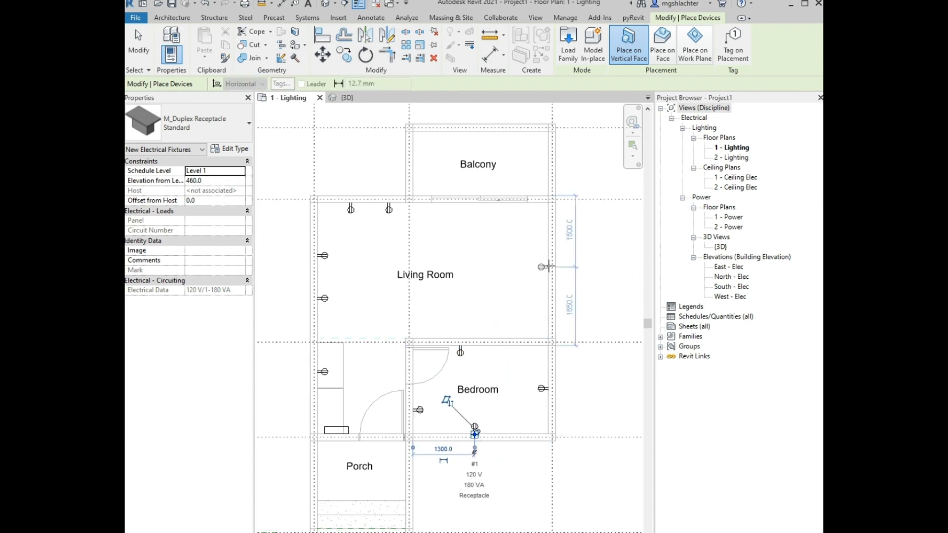
pyautogui.click(543, 267)
pyautogui.click(540, 195)
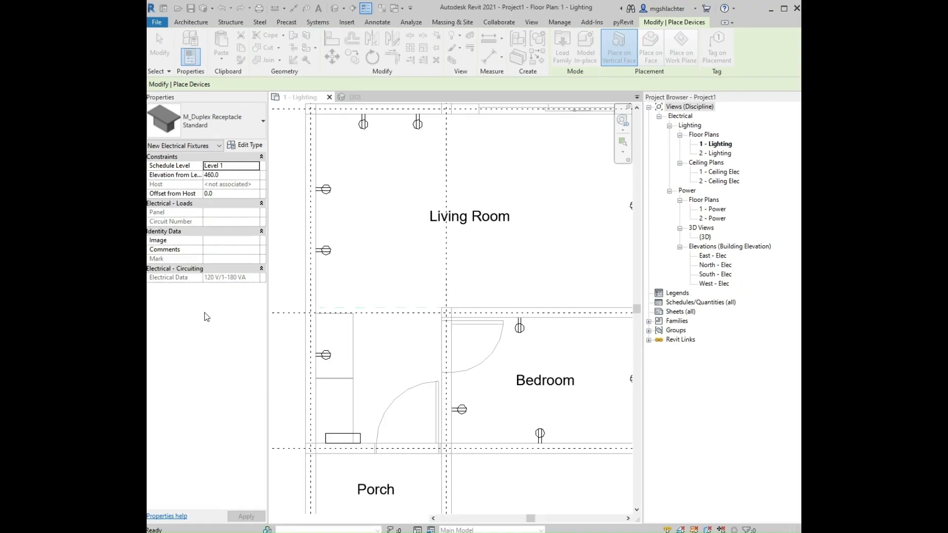
pyautogui.press('Escape')
# - Create a power circuit for the receptacle on the west wall above the entry and connect it to the 100 A panel
pyautogui.click(326, 356)
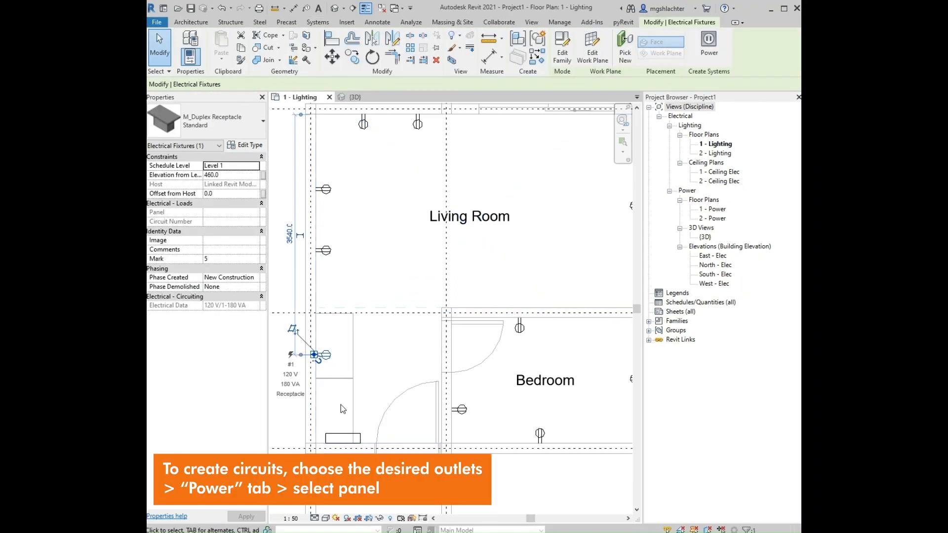
pyautogui.click(708, 50)
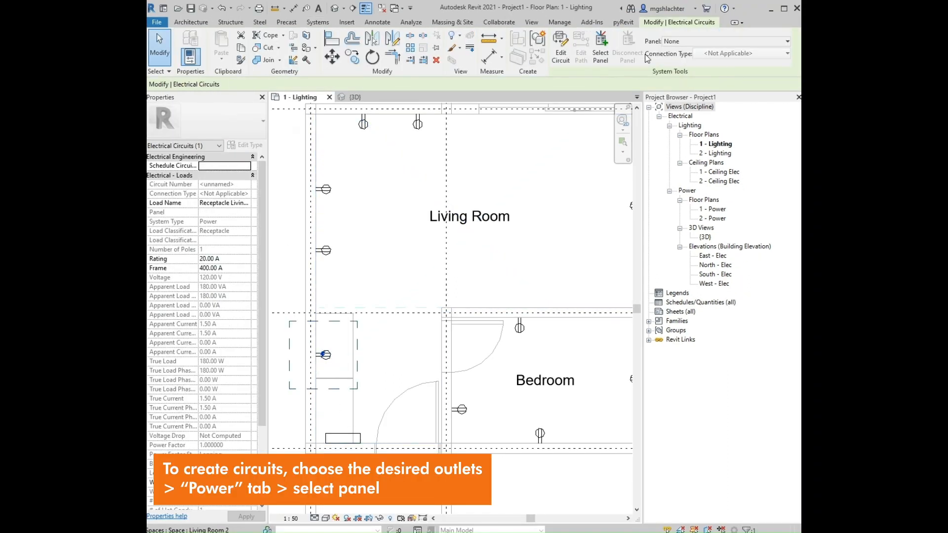
pyautogui.click(600, 48)
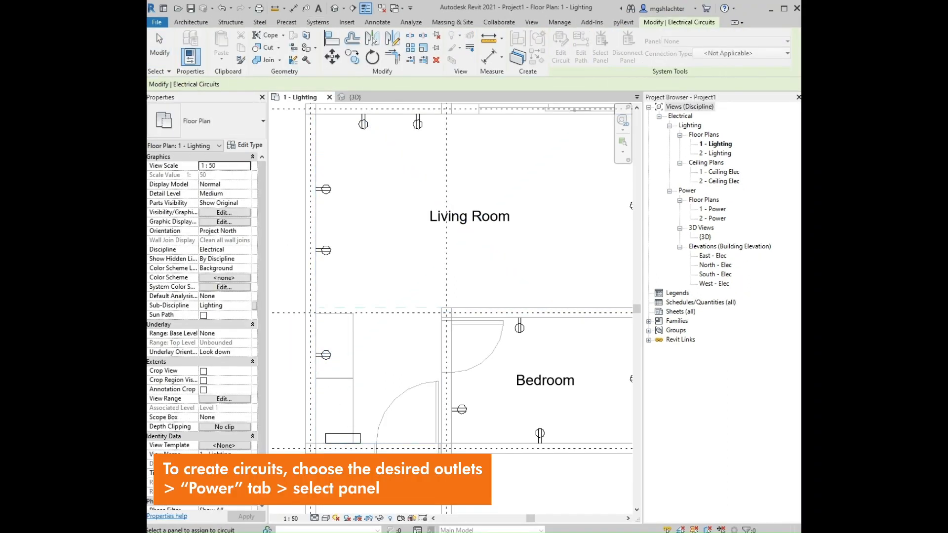
pyautogui.click(343, 439)
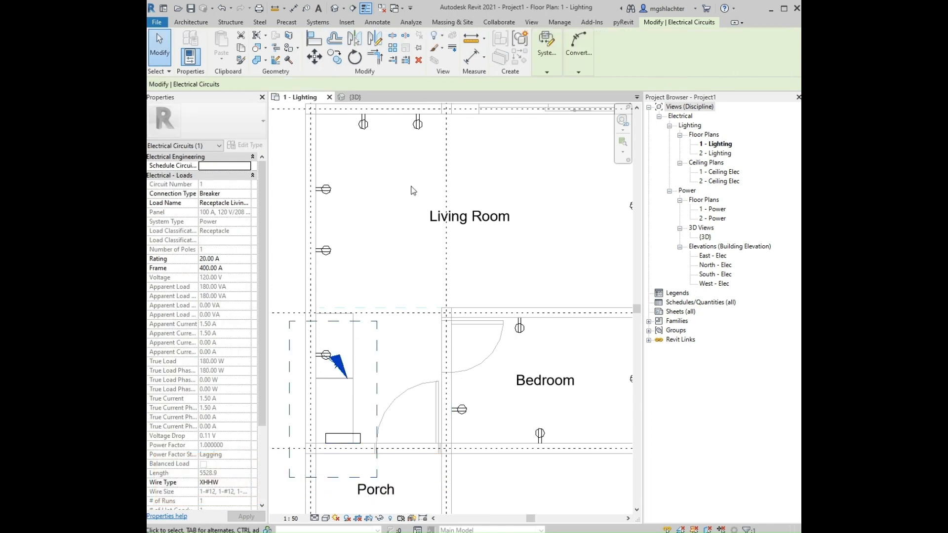
# - Create a second power circuit on the 100 A panel from the lower receptacle on the living room's west wall
pyautogui.click(330, 254)
pyautogui.moveTo(395, 263); pyautogui.dragTo(398, 312, button='middle')
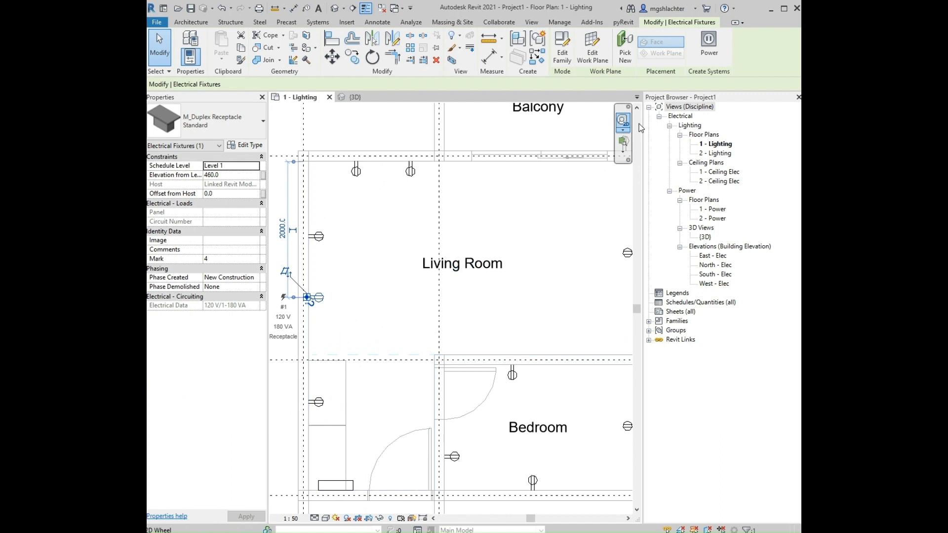
pyautogui.click(710, 48)
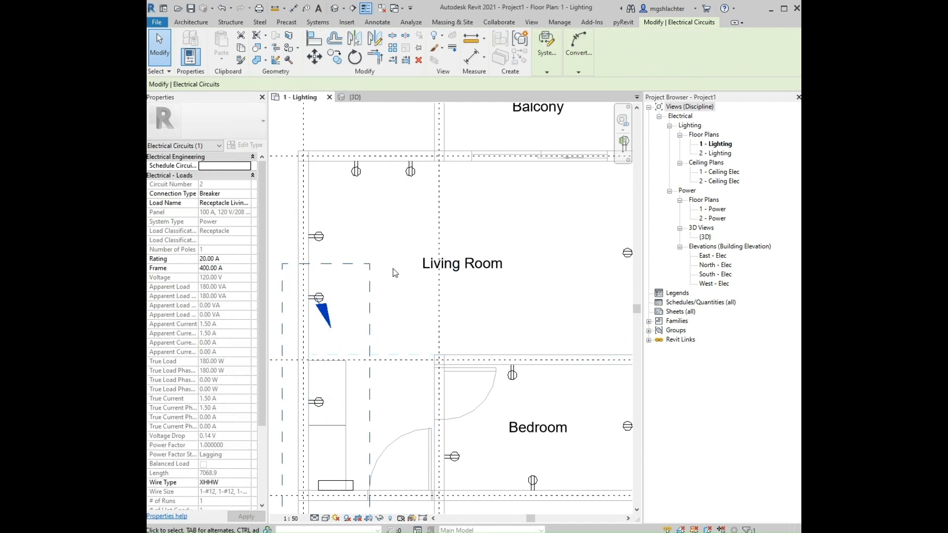
# - Edit the second circuit to add the remaining living room, balcony and bedroom receptacles, and finish editing it
pyautogui.click(546, 66)
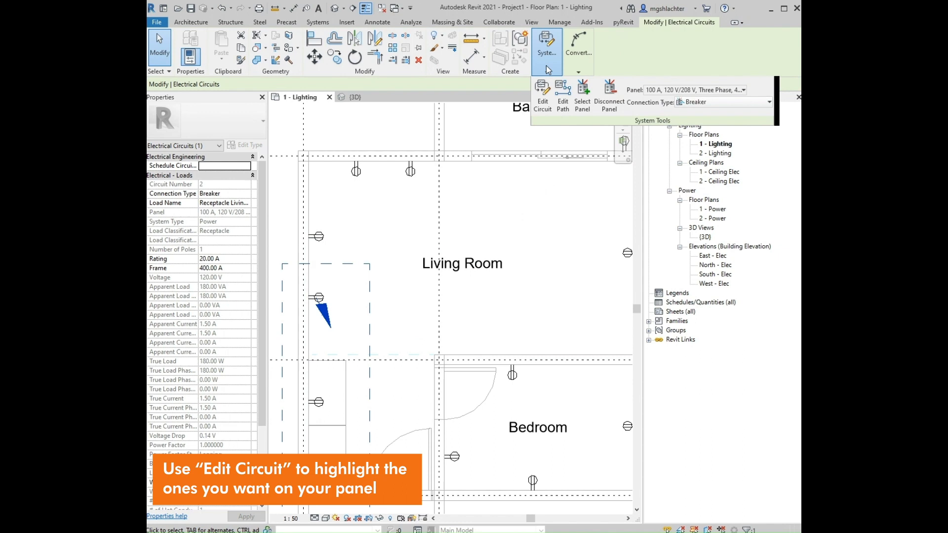
pyautogui.click(546, 101)
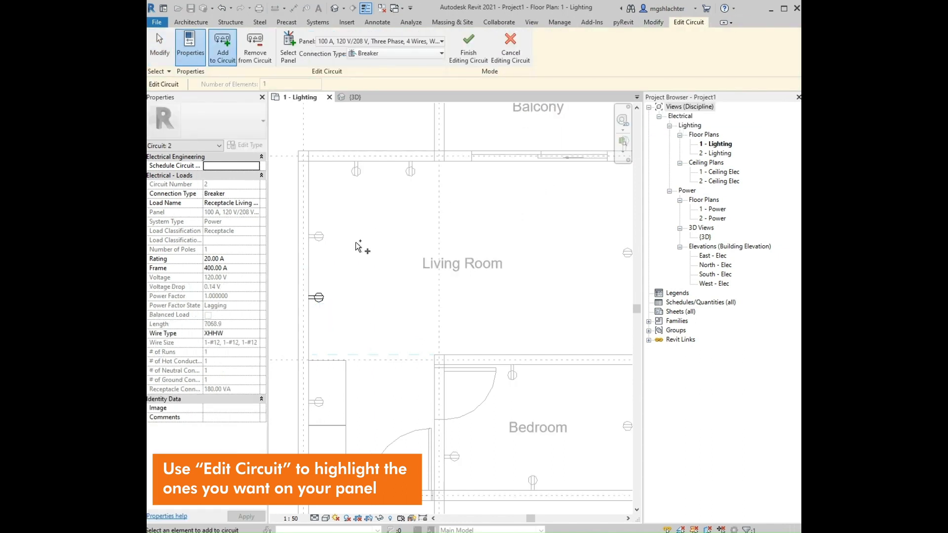
pyautogui.scroll(-2, 364, 260)
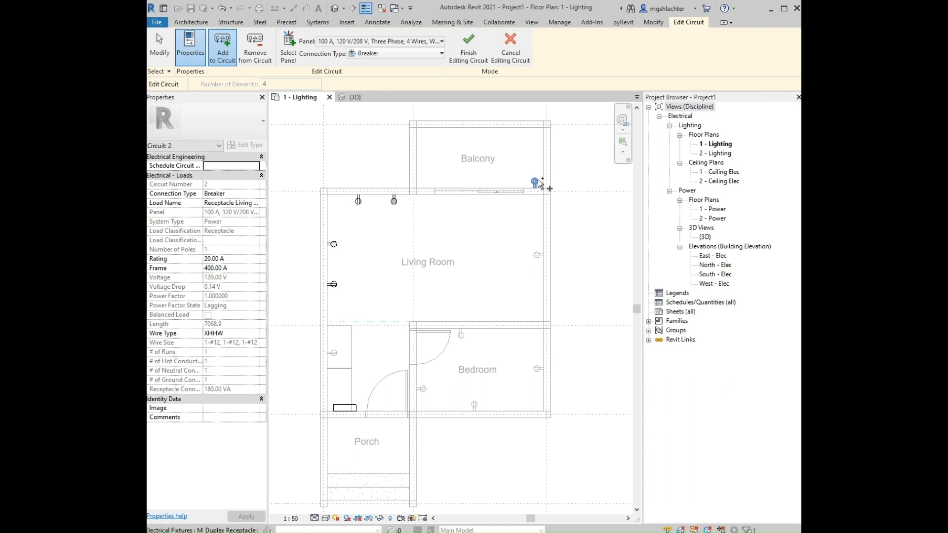
pyautogui.click(537, 256)
pyautogui.scroll(2, 539, 371)
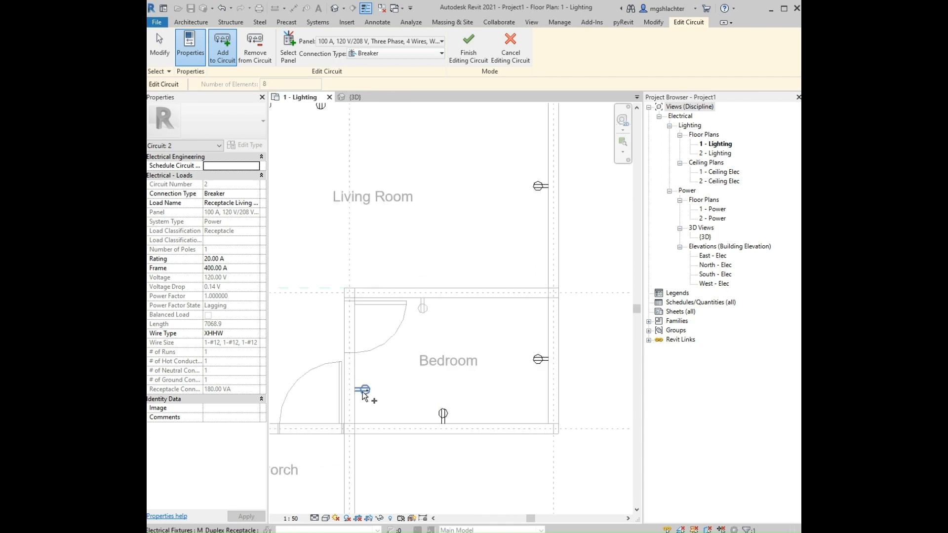
pyautogui.click(462, 52)
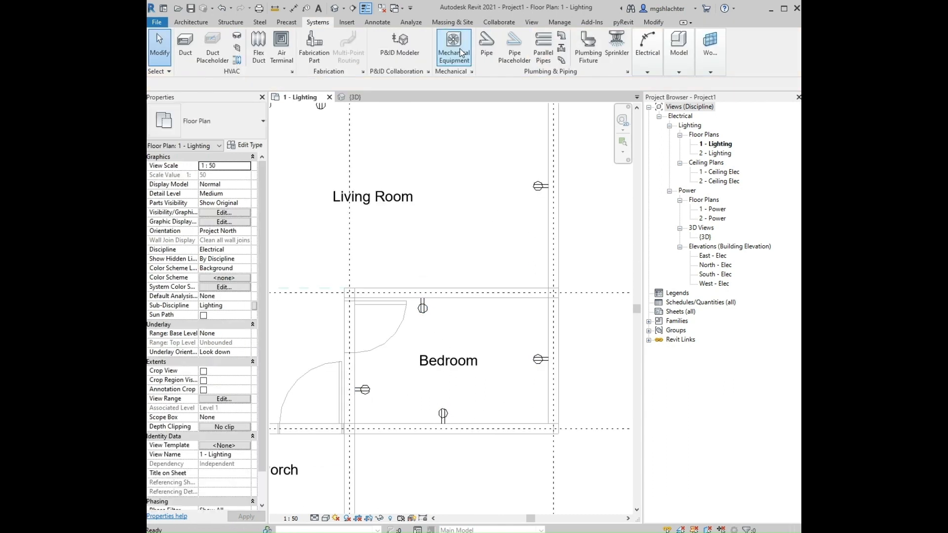
# - Create a panel schedule for the 100 A panelboard from the default template and inspect its first circuit row
pyautogui.scroll(-3, 473, 316)
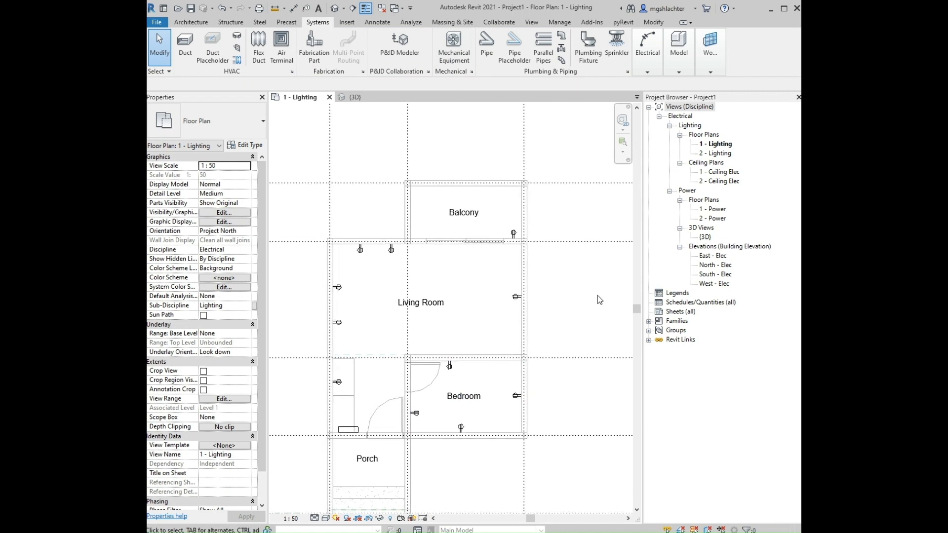
pyautogui.click(341, 426)
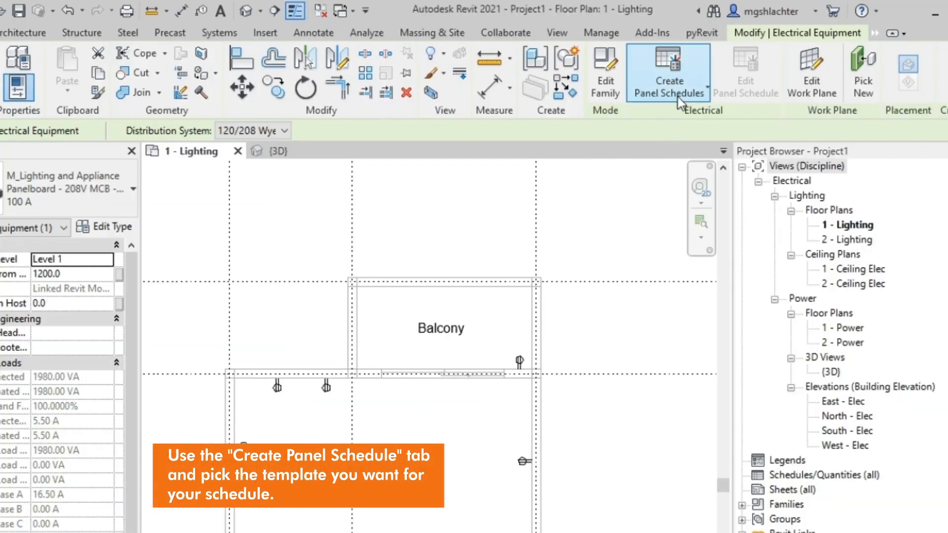
pyautogui.click(608, 64)
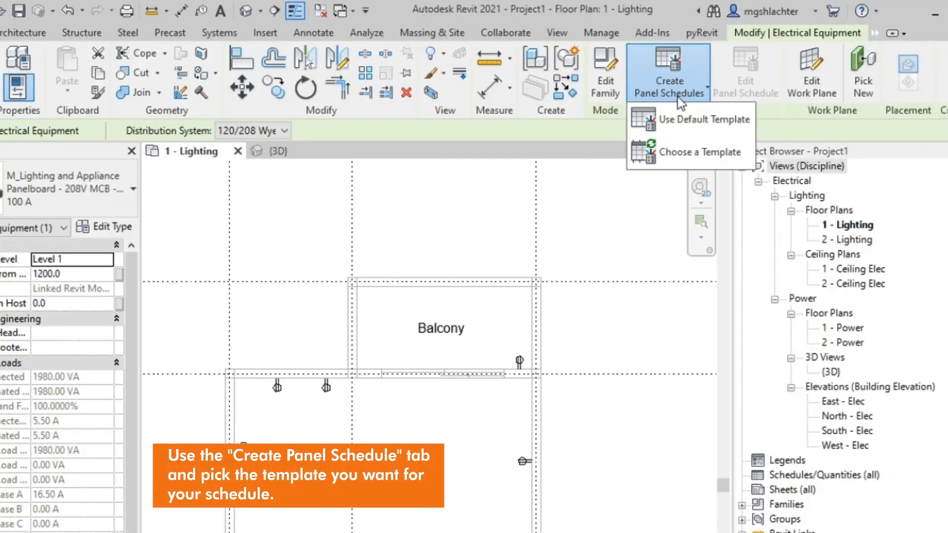
pyautogui.click(679, 119)
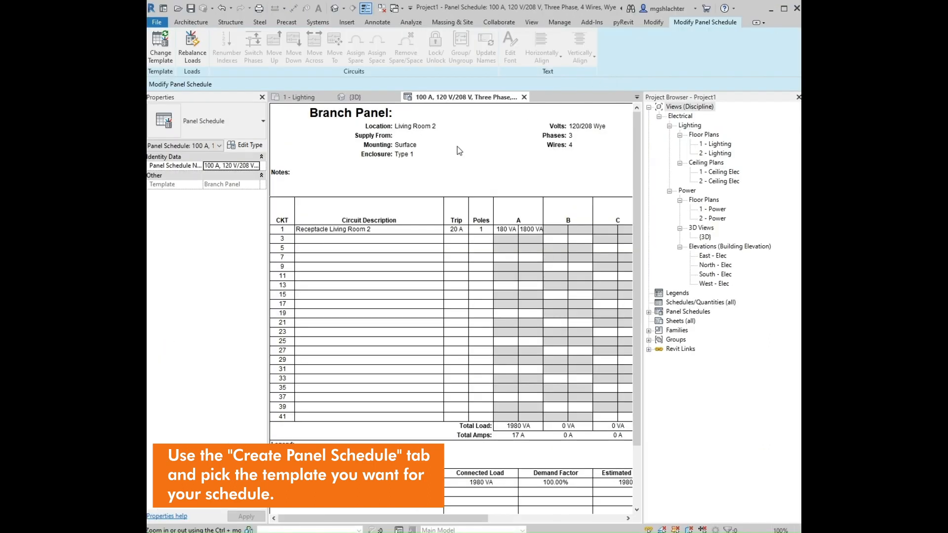
pyautogui.click(371, 230)
pyautogui.moveTo(377, 517)
pyautogui.mouseDown()
pyautogui.moveTo(443, 516)
pyautogui.moveTo(374, 516)
pyautogui.mouseUp()
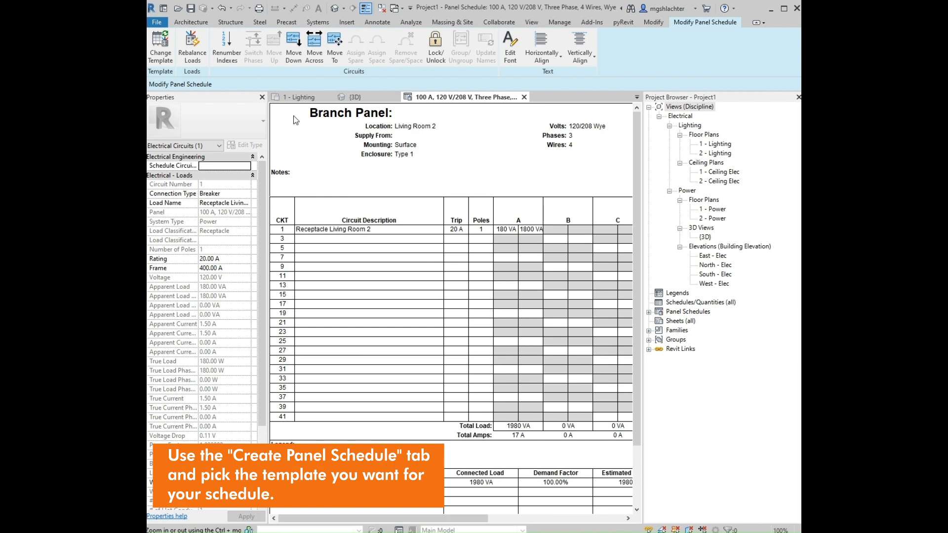
# - Leave the panel schedule and open the 1 - Ceiling Elec reflected ceiling plan, framing the house
pyautogui.click(297, 97)
pyautogui.click(505, 502)
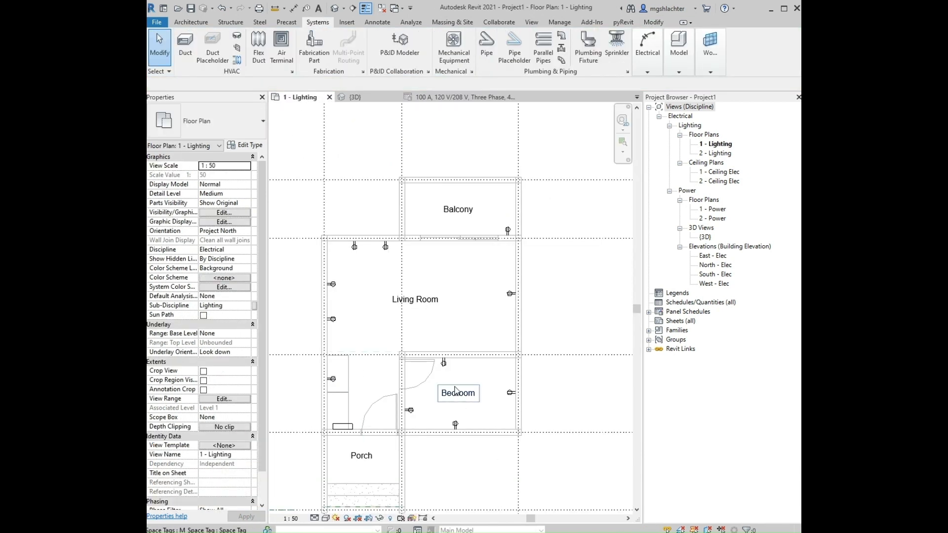
pyautogui.doubleClick(717, 173)
pyautogui.scroll(4, 413, 320)
pyautogui.scroll(-1, 328, 221)
pyautogui.moveTo(385, 209); pyautogui.dragTo(407, 314, button='middle')
pyautogui.moveTo(547, 421); pyautogui.dragTo(530, 366, button='middle')
# - Load the M_Downlight - Recessed Can family for placing lighting fixtures
pyautogui.click(647, 72)
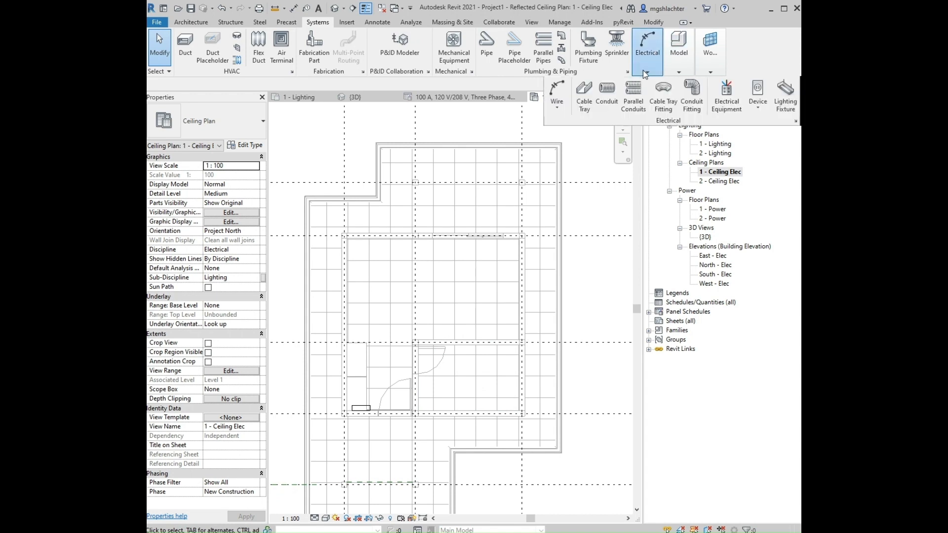
pyautogui.click(784, 96)
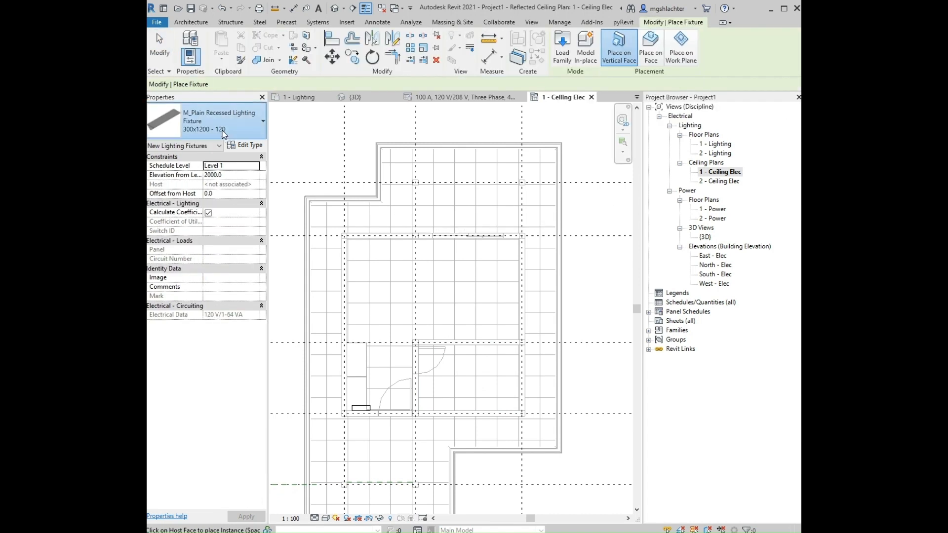
pyautogui.click(230, 129)
pyautogui.click(206, 131)
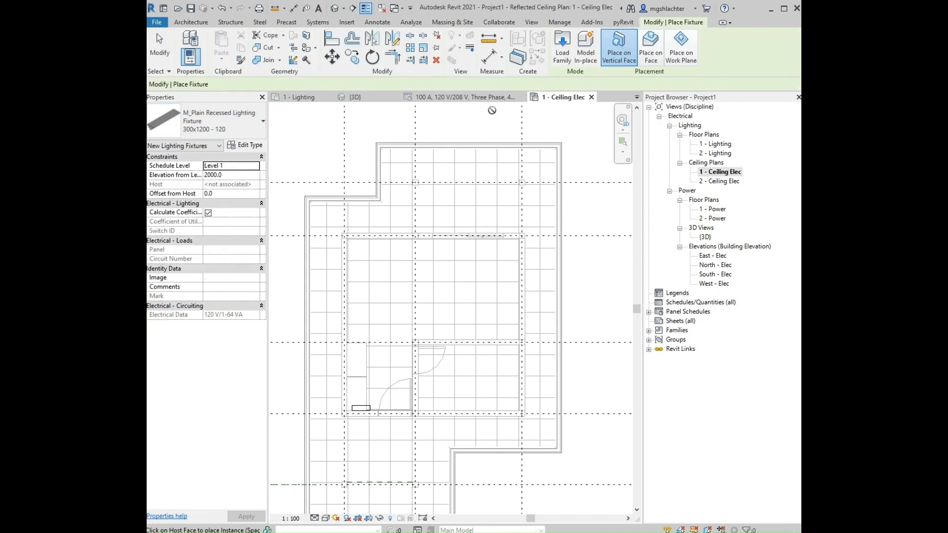
pyautogui.click(563, 57)
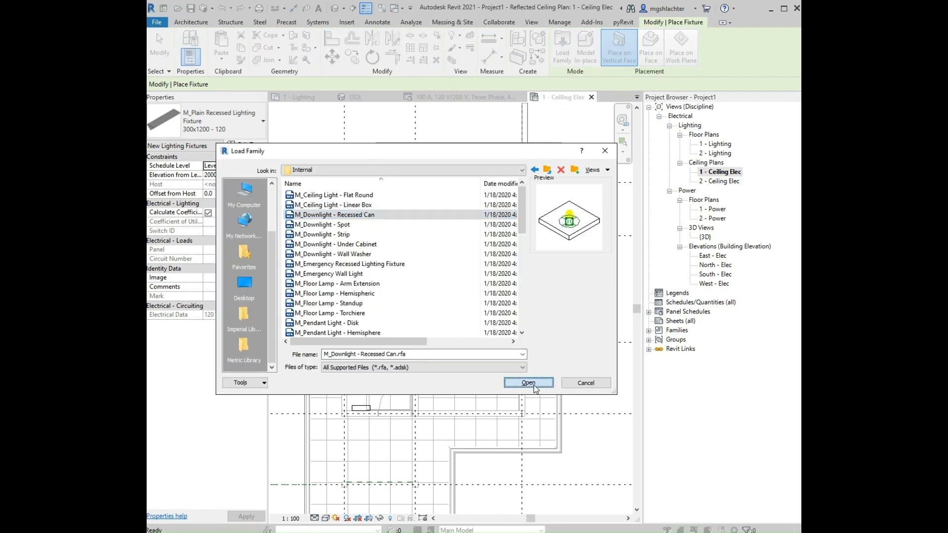
pyautogui.click(533, 384)
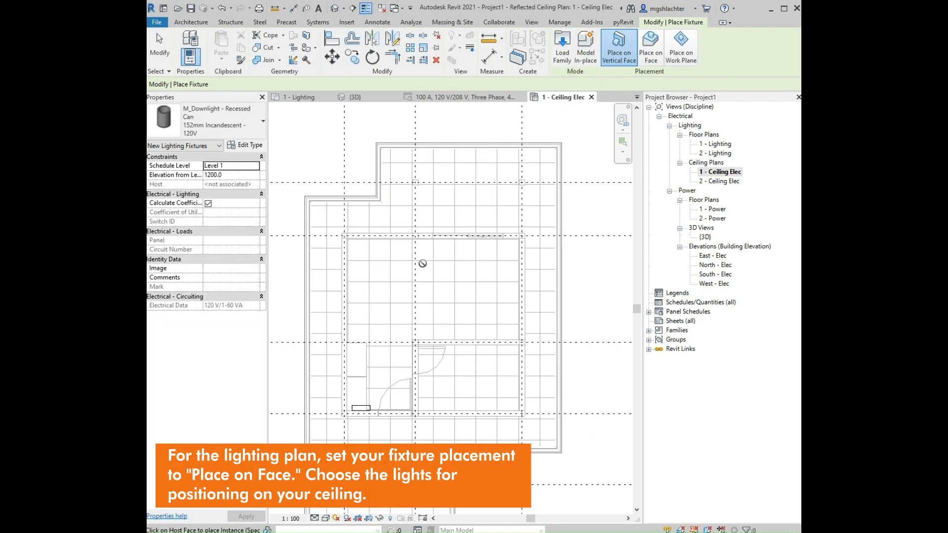
# - Place a row of three 152mm Incandescent - 120V downlights on the living room's ceiling face and copy them as a second row below
pyautogui.click(650, 55)
pyautogui.scroll(3, 376, 274)
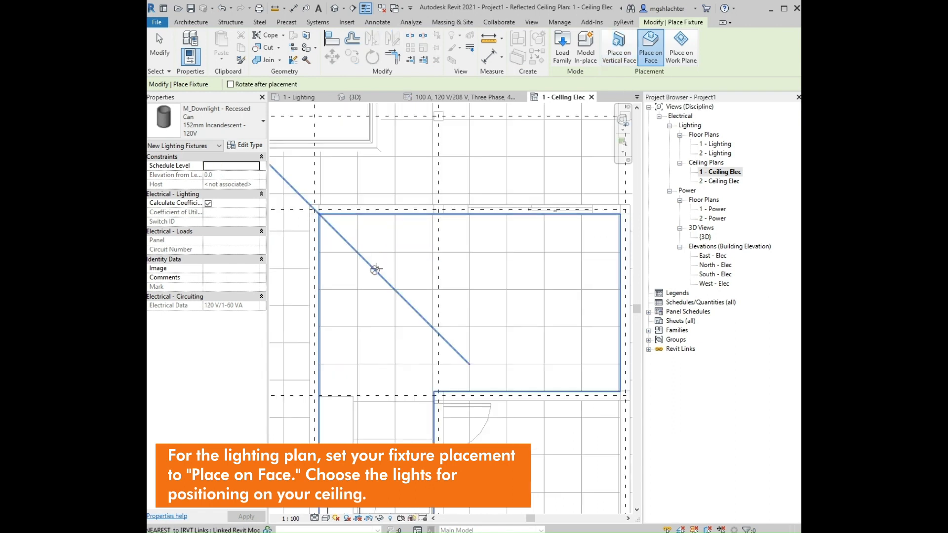
pyautogui.click(375, 271)
pyautogui.click(448, 270)
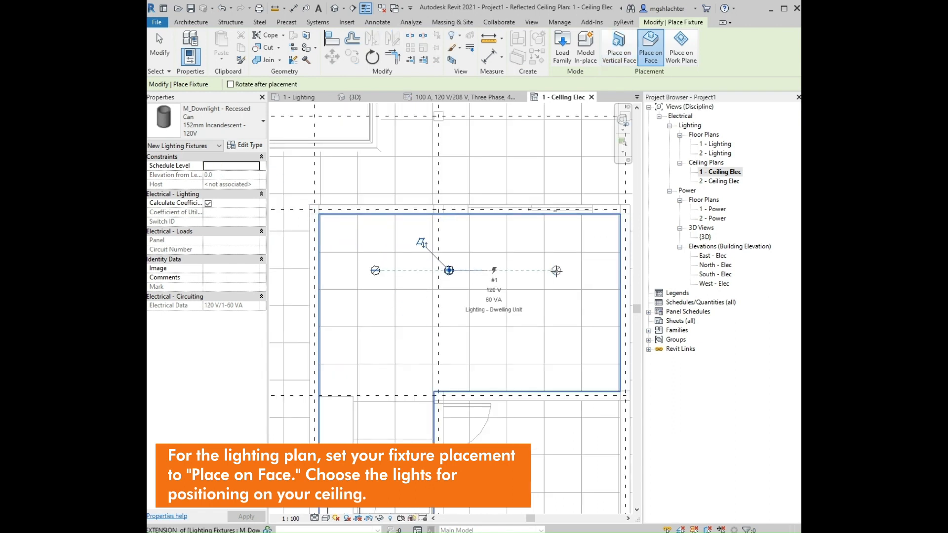
pyautogui.click(562, 270)
pyautogui.press('Escape')
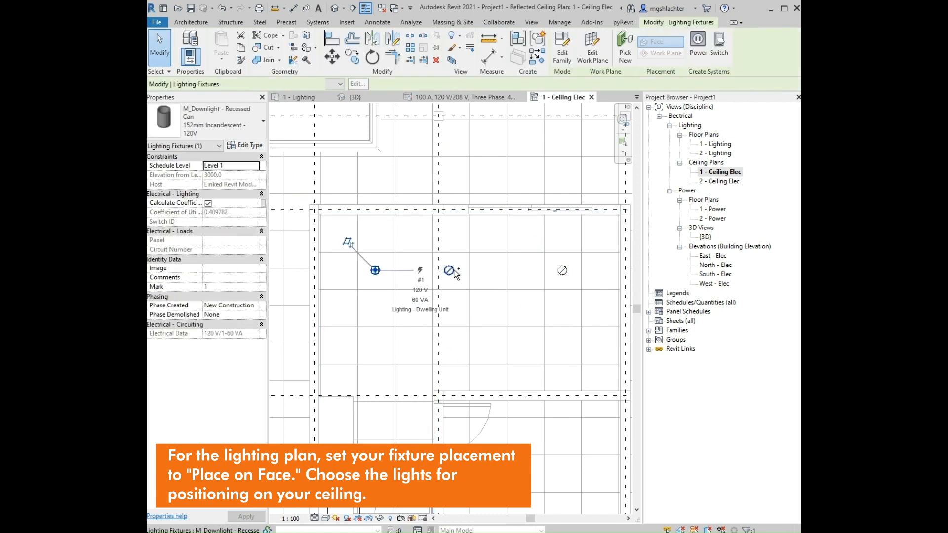
pyautogui.click(353, 57)
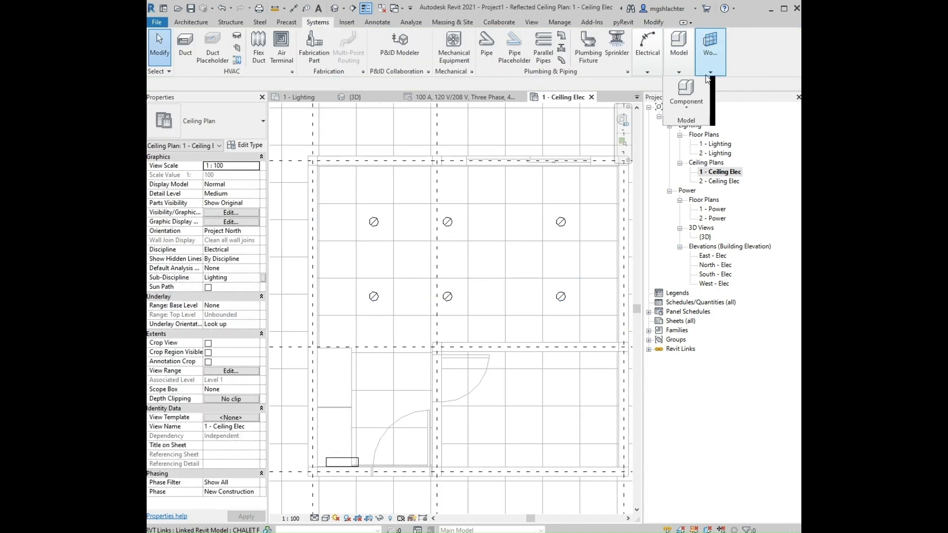
# - Place two recessed can downlights on the ceiling face of the entry area, aligned with the living room's west column of lights
pyautogui.click(679, 49)
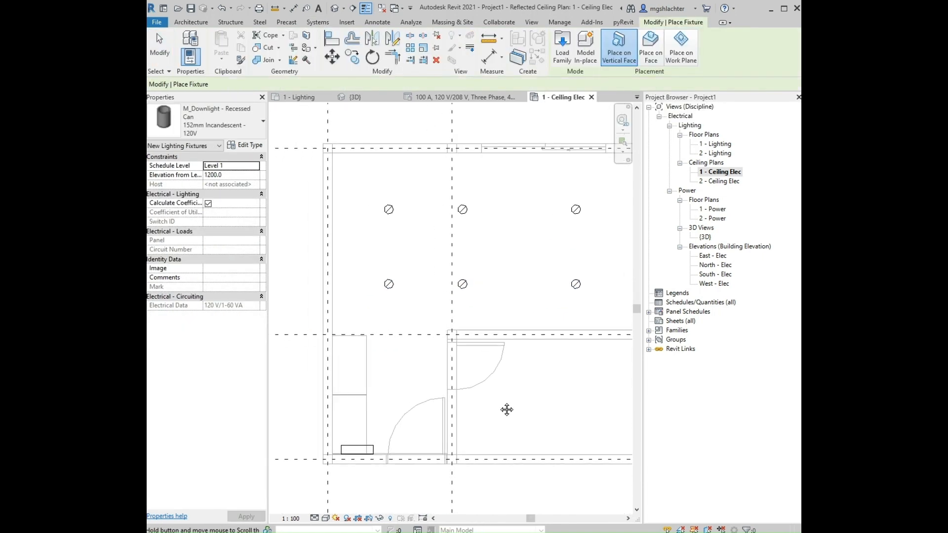
pyautogui.click(650, 49)
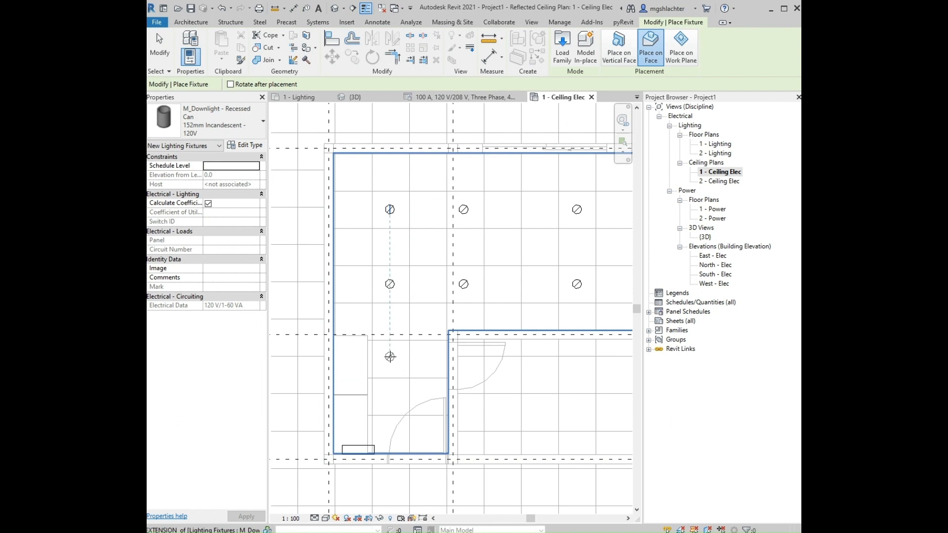
pyautogui.click(389, 431)
pyautogui.moveTo(521, 443); pyautogui.dragTo(423, 430, button='middle')
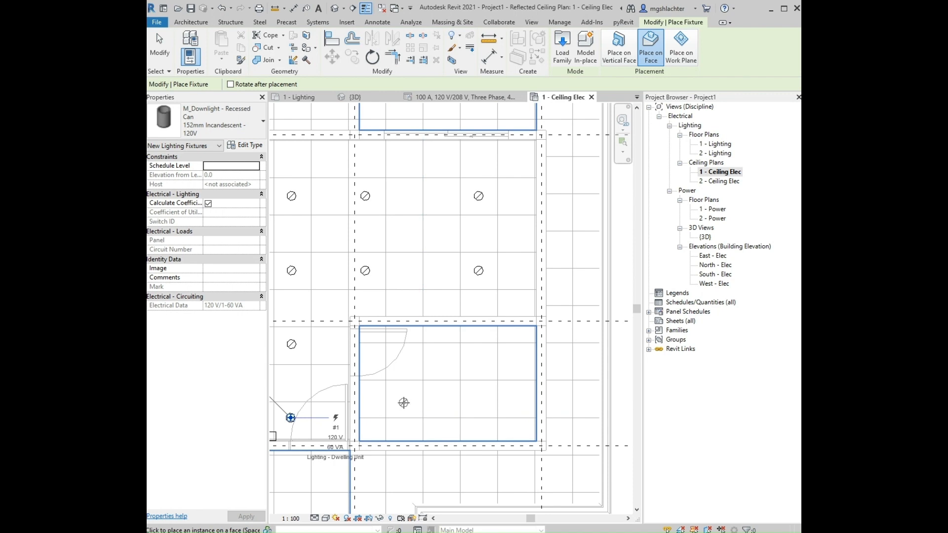
# - Place two M_Plain Recessed Lighting Fixture 600x600 - 120 lights side by side on the bedroom ceiling grid
pyautogui.click(239, 127)
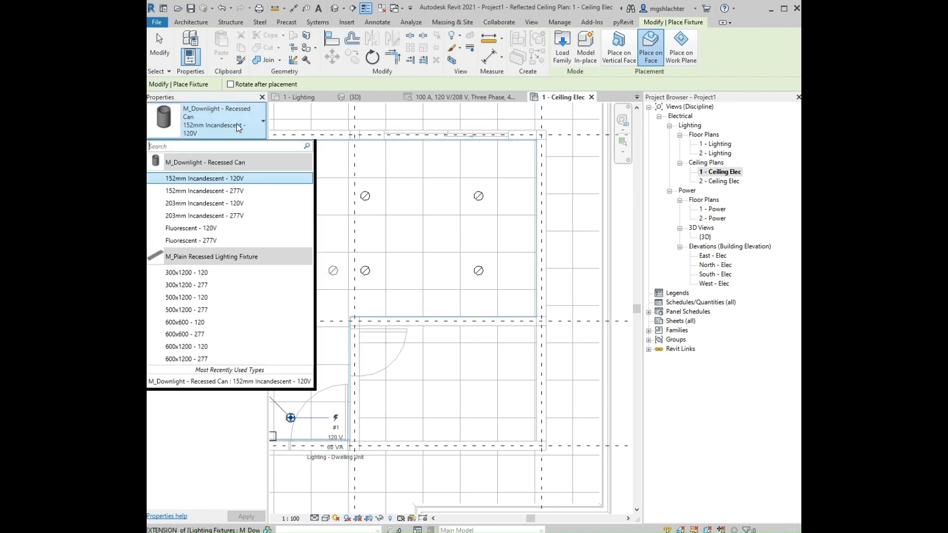
pyautogui.click(202, 323)
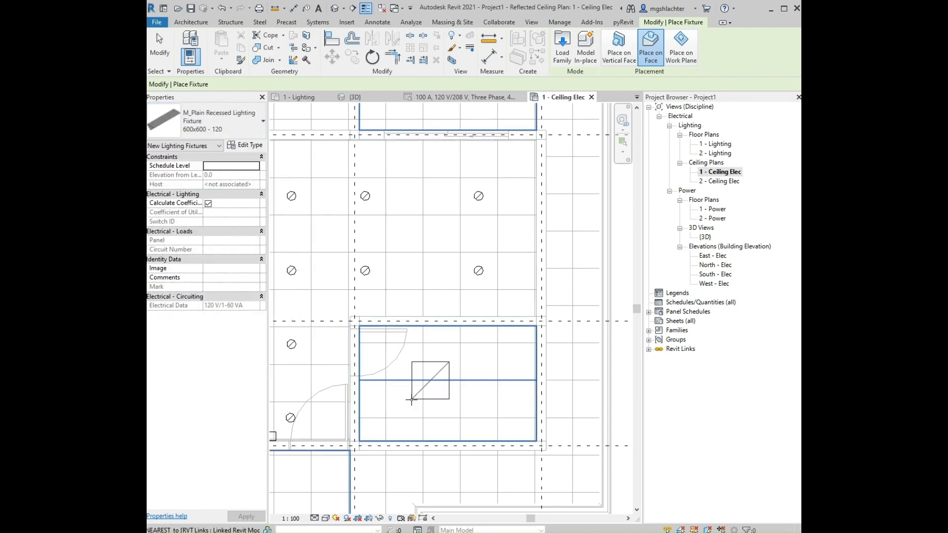
pyautogui.click(387, 418)
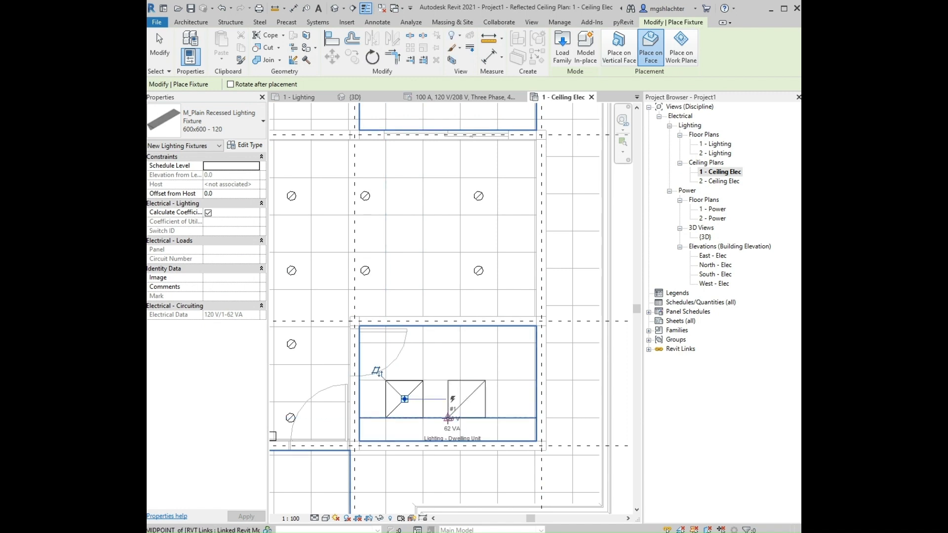
pyautogui.click(461, 418)
# - Place three 600x600 - 120 recessed fixtures in a row along the lower part of the living room ceiling
pyautogui.moveTo(278, 293); pyautogui.dragTo(372, 347, button='middle')
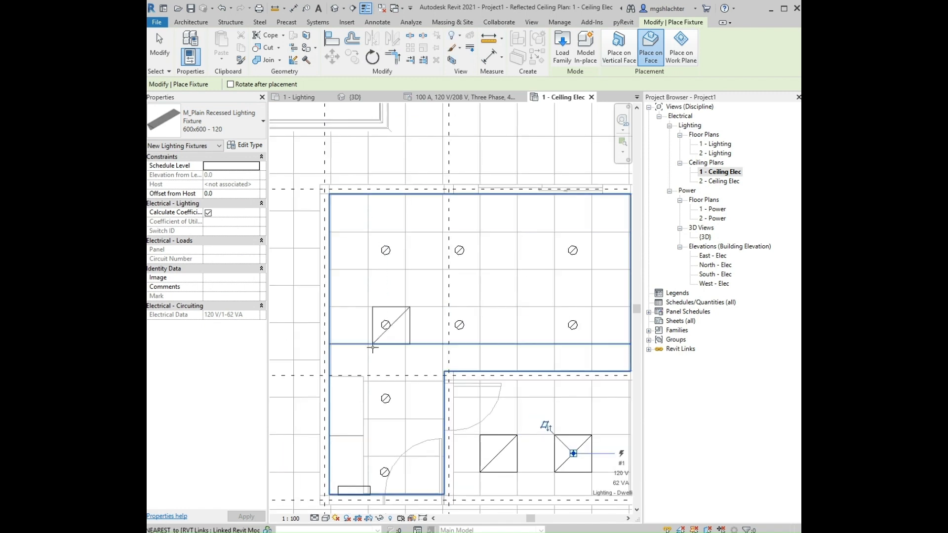
pyautogui.click(480, 344)
pyautogui.hotkey('ctrl', 'z')
pyautogui.click(406, 344)
pyautogui.click(480, 344)
pyautogui.click(556, 345)
pyautogui.press('Escape')
pyautogui.press('Escape')
# - Delete the living room's lower row of recessed can downlights
pyautogui.moveTo(557, 345); pyautogui.dragTo(495, 341, button='middle')
pyautogui.click(510, 325)
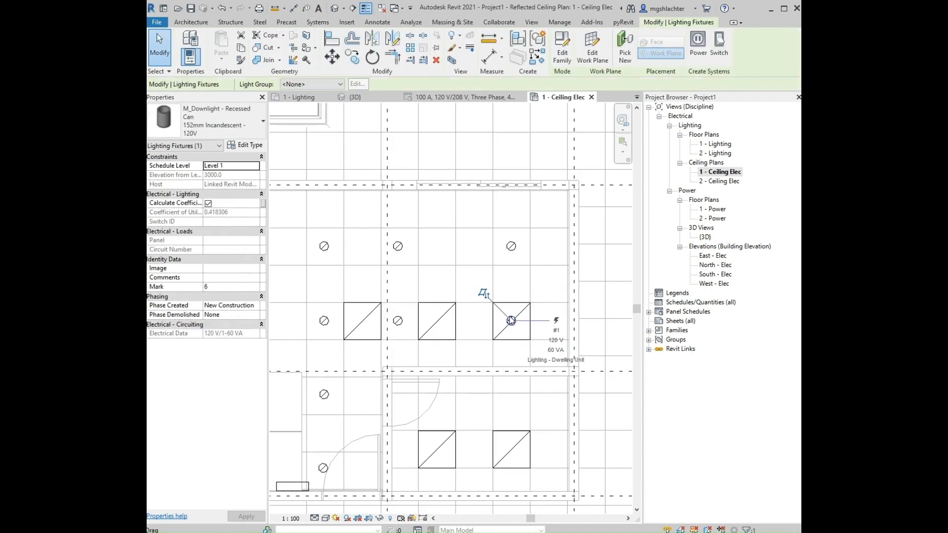
pyautogui.press('Delete')
pyautogui.click(398, 326)
pyautogui.press('Delete')
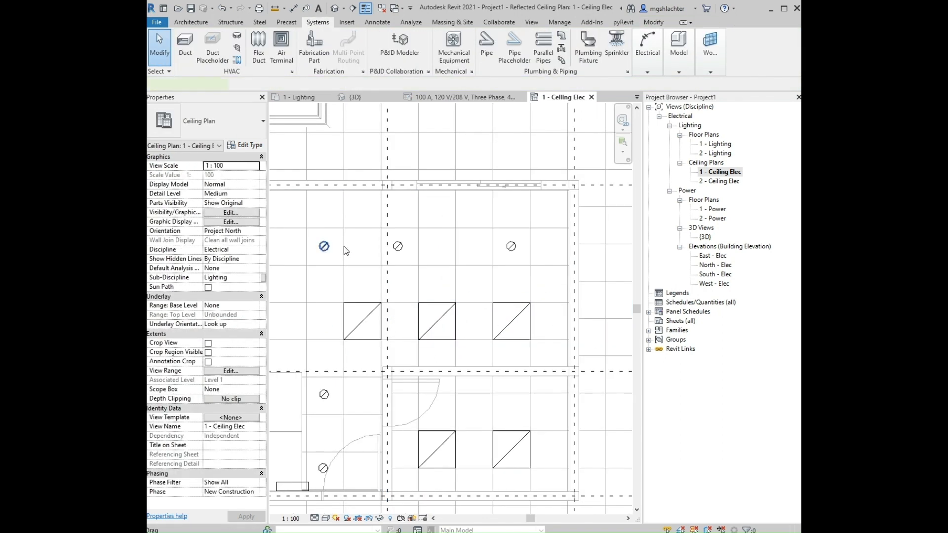
# - Delete the three remaining recessed can downlights in the living room's upper row
pyautogui.click(324, 246)
pyautogui.press('Delete')
pyautogui.click(397, 246)
pyautogui.press('Delete')
pyautogui.click(511, 246)
pyautogui.press('Delete')
# - Align the living room's westernmost 600x600 fixture to the ceiling grid line one cell further west
pyautogui.click(346, 339)
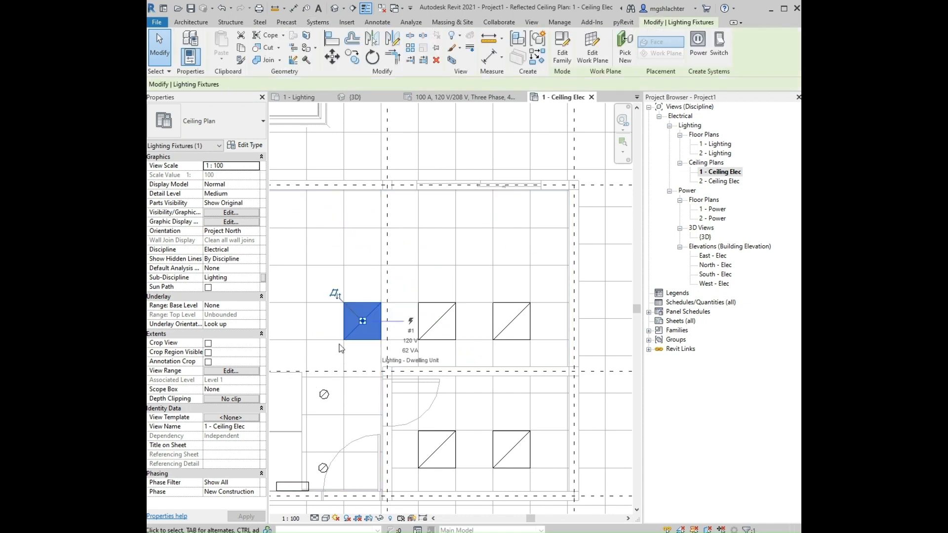
pyautogui.moveTo(342, 328); pyautogui.dragTo(308, 324)
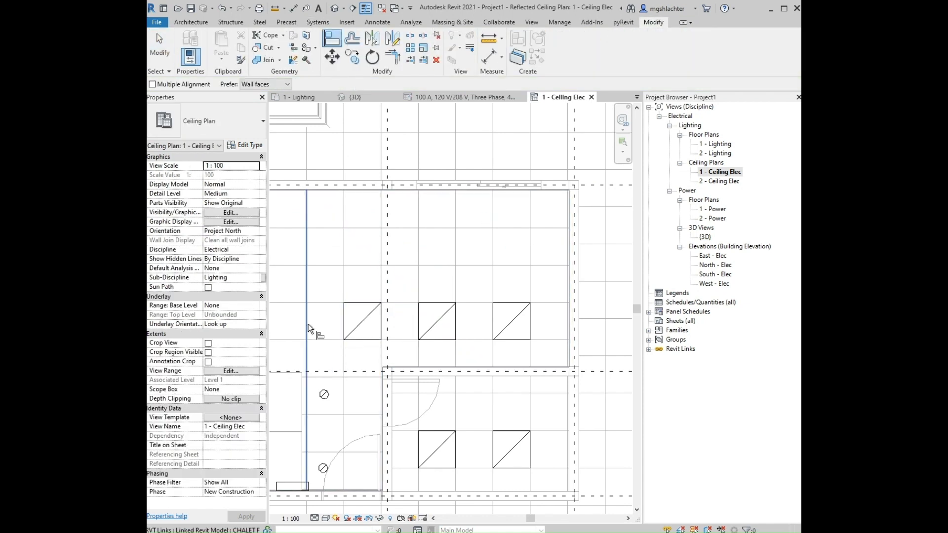
pyautogui.press('Escape')
pyautogui.press('Escape')
pyautogui.moveTo(458, 337); pyautogui.dragTo(435, 334, button='middle')
# - Copy the living room's three 600x600 fixtures 1200 mm north, snapping to the ceiling grid, for a second row
pyautogui.click(437, 338)
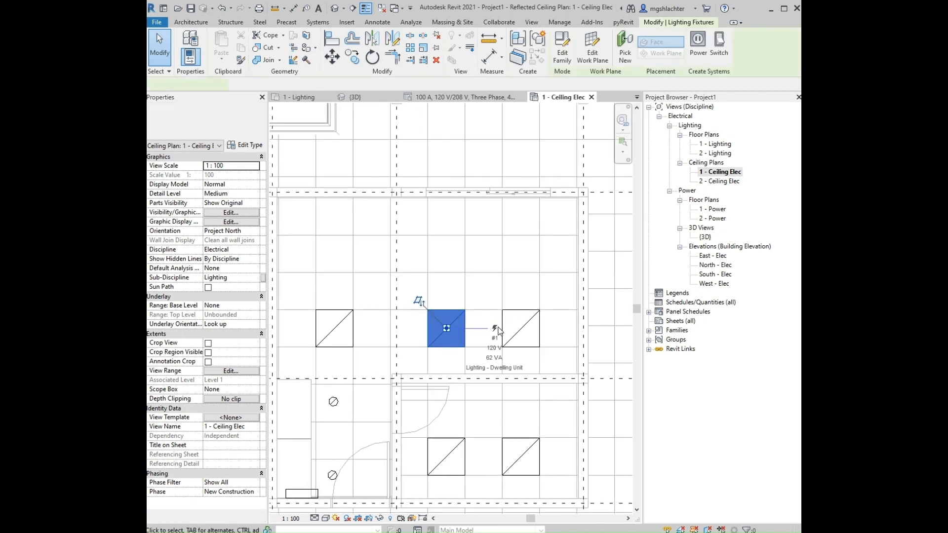
pyautogui.keyDown('ctrl'); pyautogui.click(514, 331); pyautogui.keyUp('ctrl')
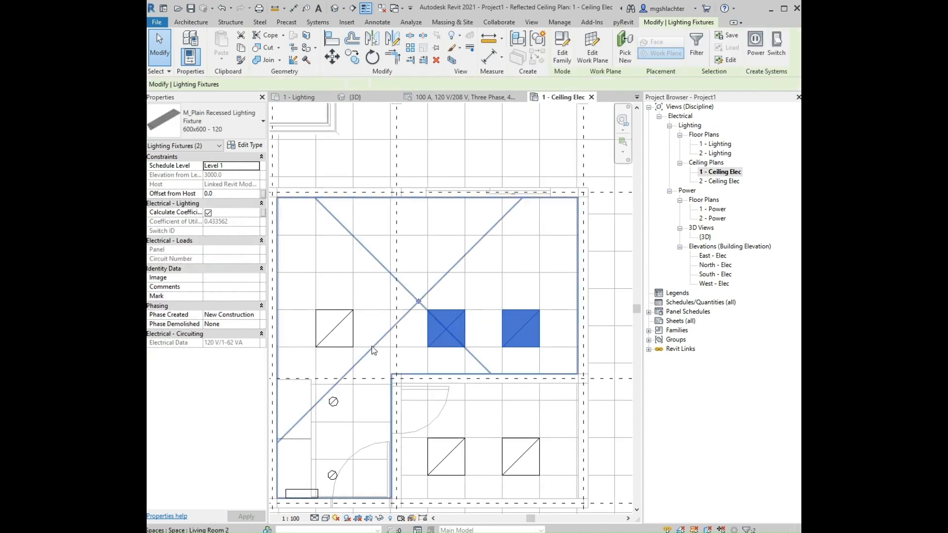
pyautogui.keyDown('ctrl'); pyautogui.click(324, 338); pyautogui.keyUp('ctrl')
pyautogui.press('c')
pyautogui.press('o')
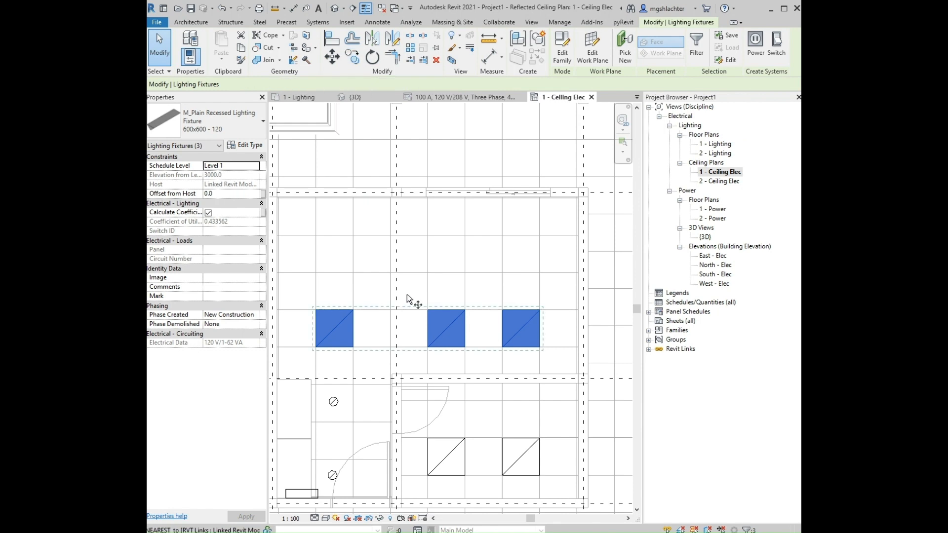
pyautogui.click(316, 347)
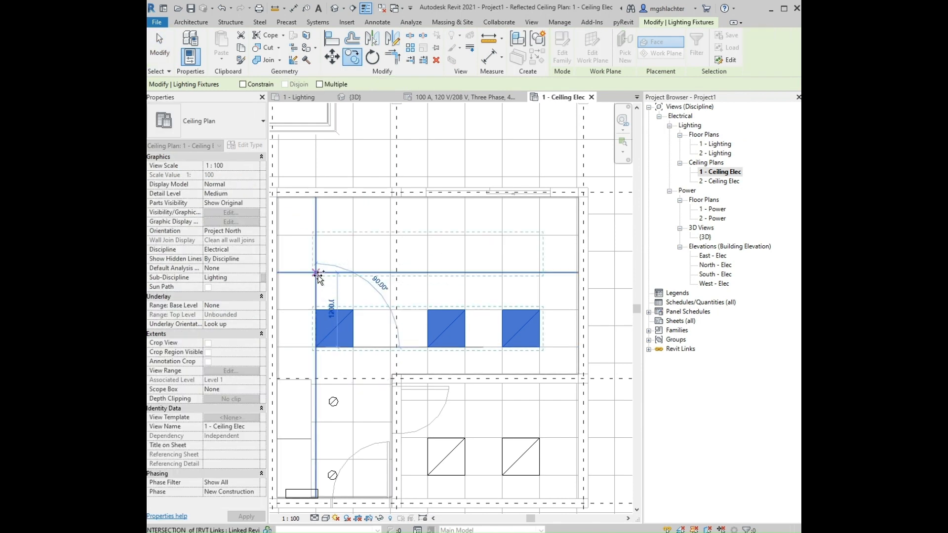
pyautogui.click(317, 275)
pyautogui.press('Escape')
pyautogui.moveTo(365, 301); pyautogui.dragTo(344, 268, button='middle')
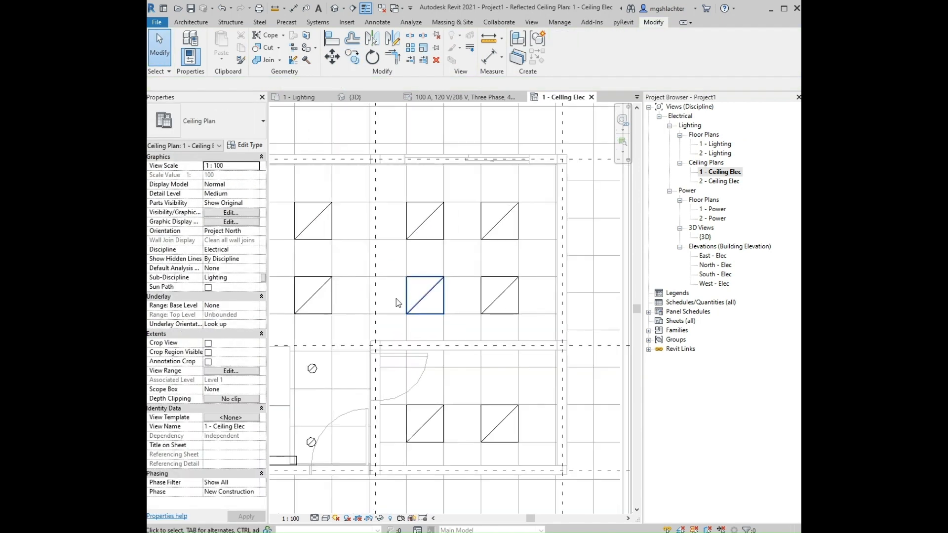
# - Replace the bedroom's two 600x600 lights with three M_Downlight - Recessed Can 152mm Incandescent - 120V fixtures, placed on the ceiling face in a triangle
pyautogui.moveTo(496, 426); pyautogui.dragTo(419, 434)
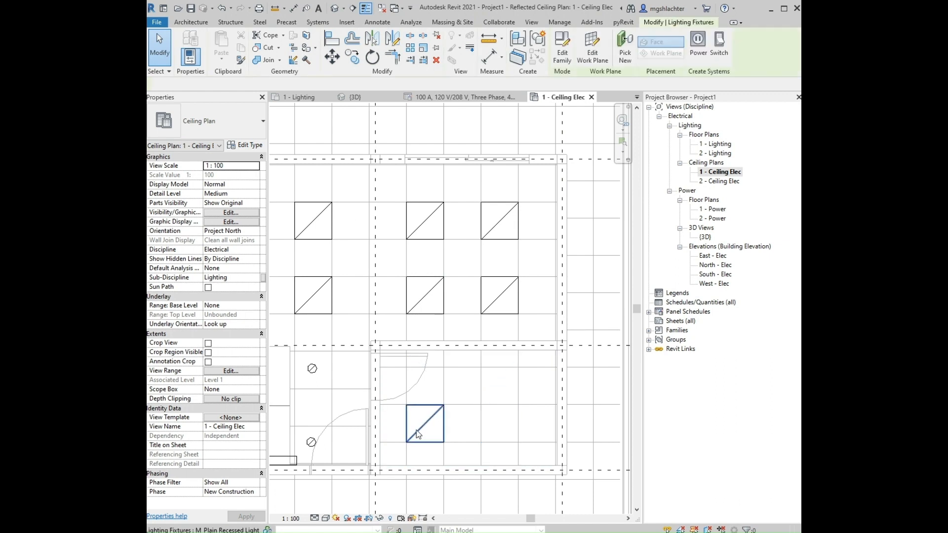
pyautogui.press('Delete')
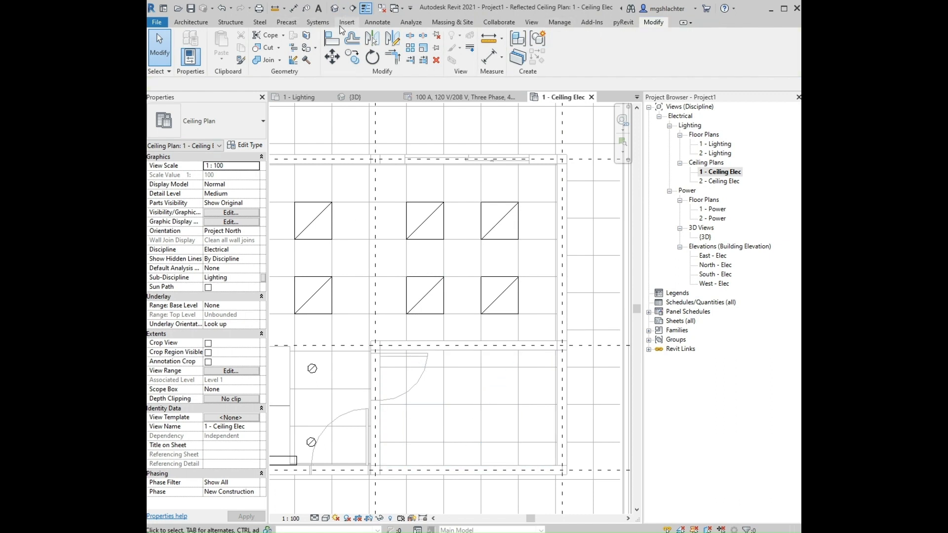
pyautogui.click(317, 22)
pyautogui.click(637, 63)
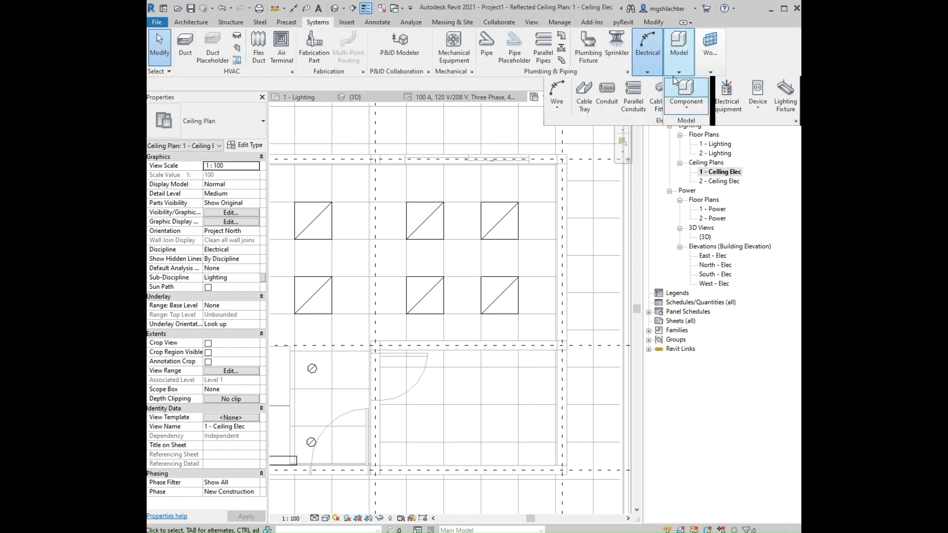
pyautogui.click(785, 97)
pyautogui.click(171, 115)
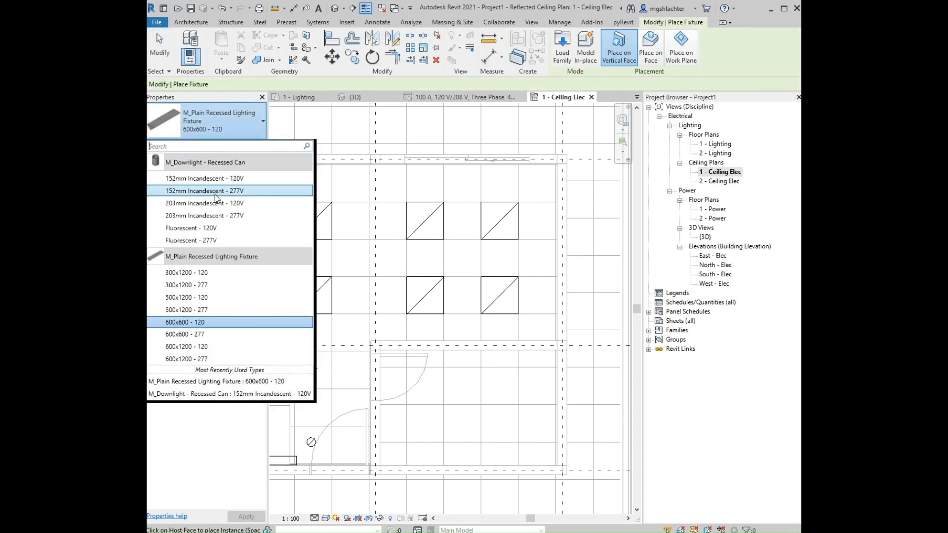
pyautogui.click(207, 178)
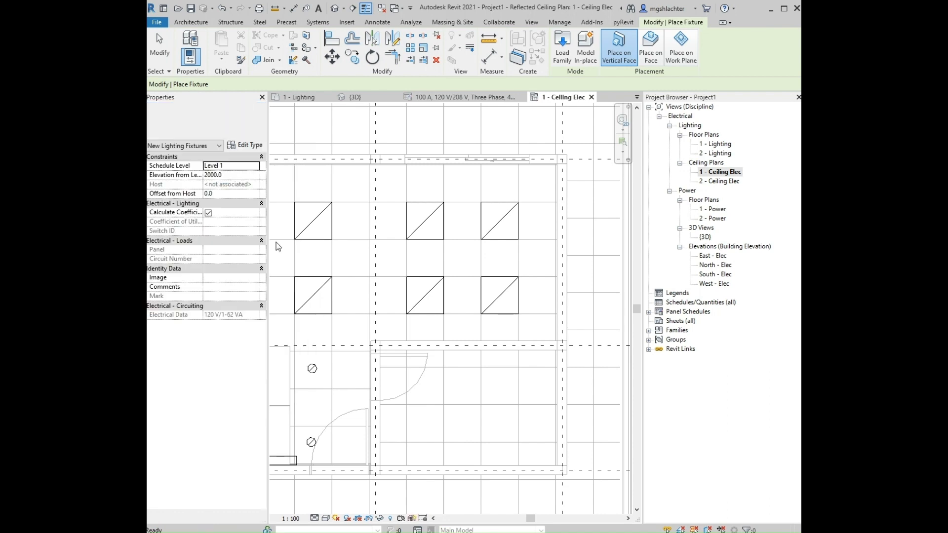
pyautogui.click(651, 47)
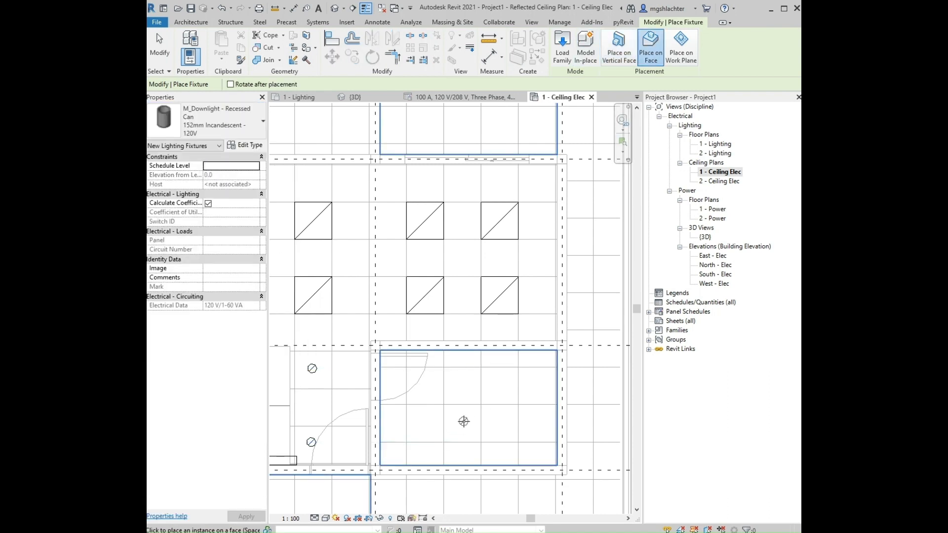
pyautogui.click(425, 424)
pyautogui.click(502, 424)
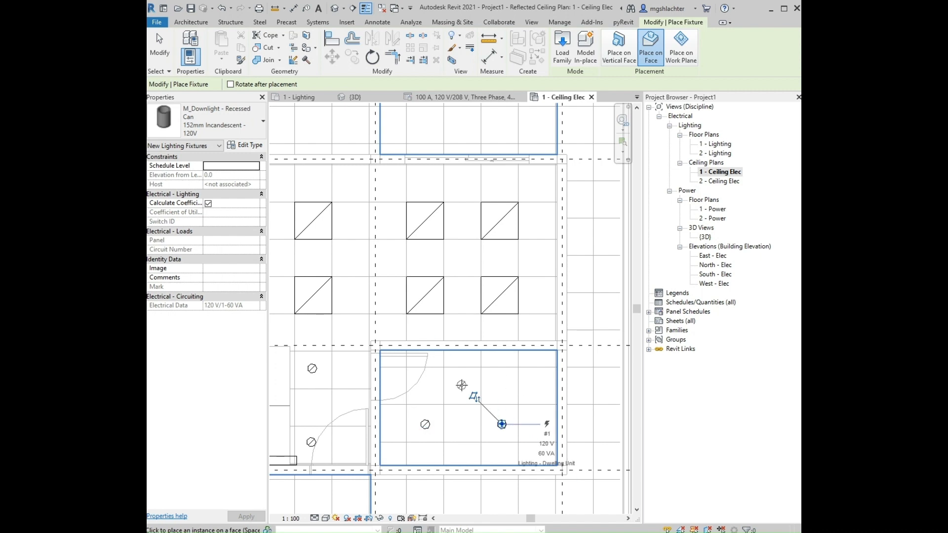
pyautogui.click(463, 385)
# - Place one recessed can downlight on the outdoor ceiling south of the entry door, in line with the entry lights
pyautogui.scroll(-4, 464, 384)
pyautogui.scroll(3, 366, 455)
pyautogui.moveTo(376, 477); pyautogui.dragTo(387, 296, button='middle')
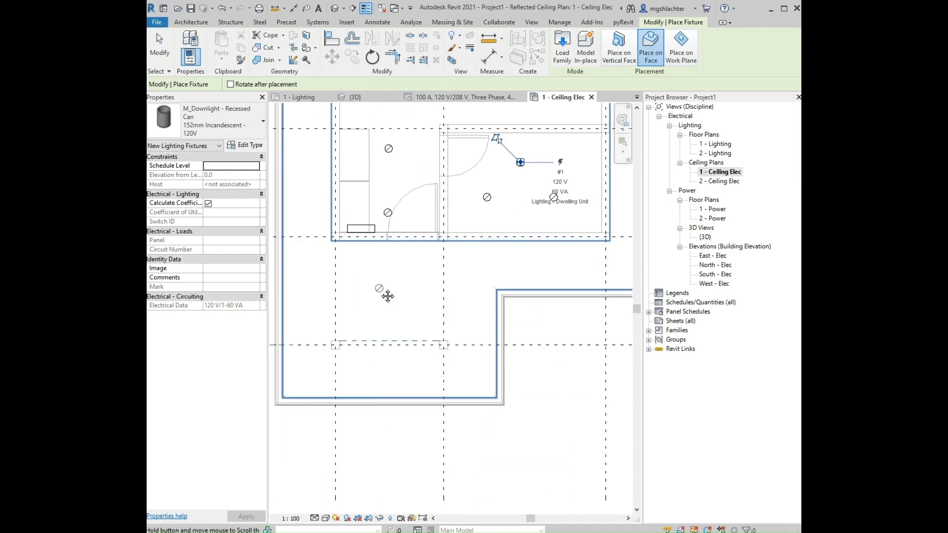
pyautogui.click(387, 294)
# - Place two recessed can downlights side by side on the outdoor ceiling north of the living room
pyautogui.moveTo(441, 220); pyautogui.dragTo(406, 351, button='middle')
pyautogui.moveTo(484, 203); pyautogui.dragTo(433, 392, button='middle')
pyautogui.moveTo(434, 232); pyautogui.dragTo(437, 253, button='middle')
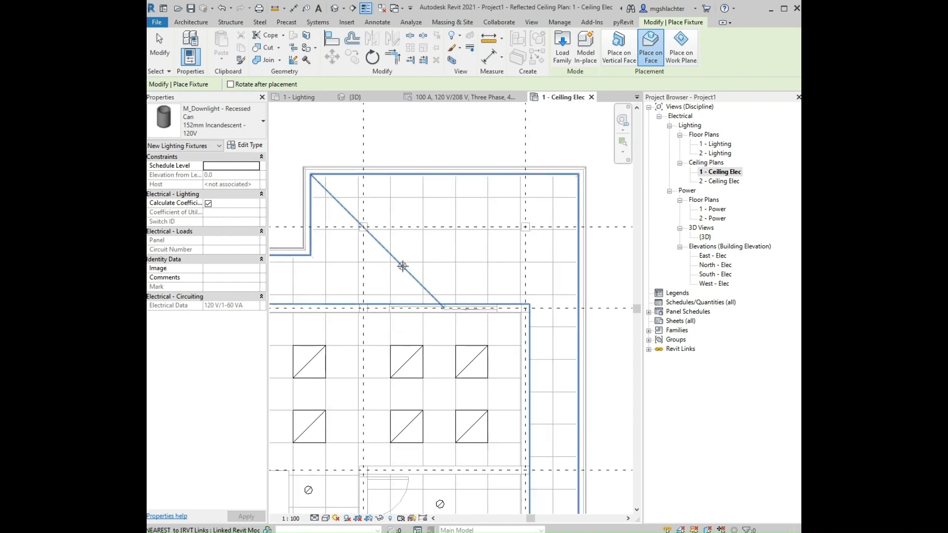
pyautogui.moveTo(410, 282); pyautogui.dragTo(410, 285, button='middle')
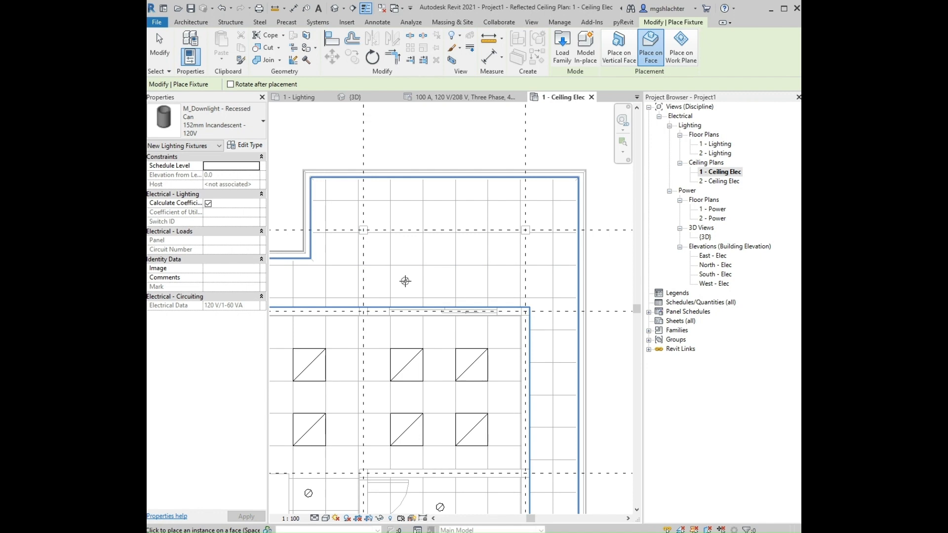
pyautogui.click(470, 280)
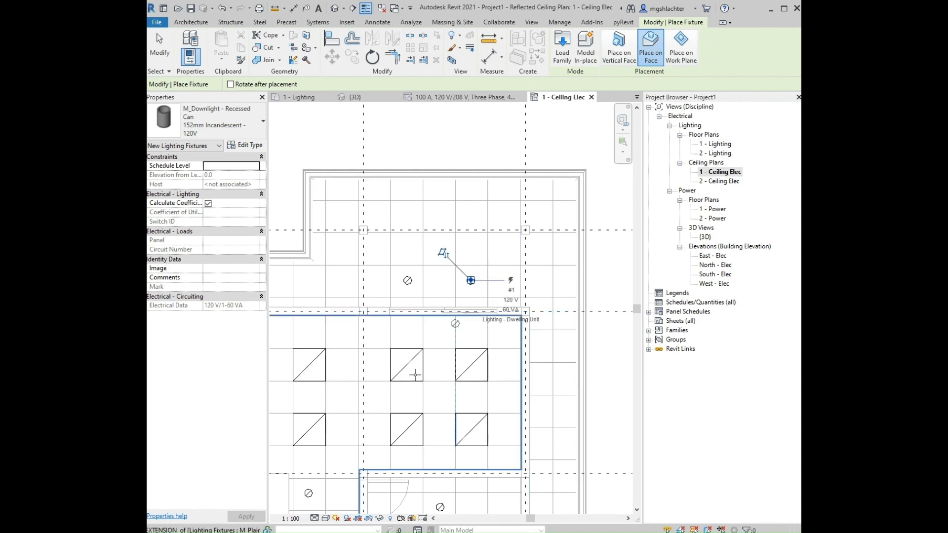
pyautogui.press('Escape')
pyautogui.press('Escape')
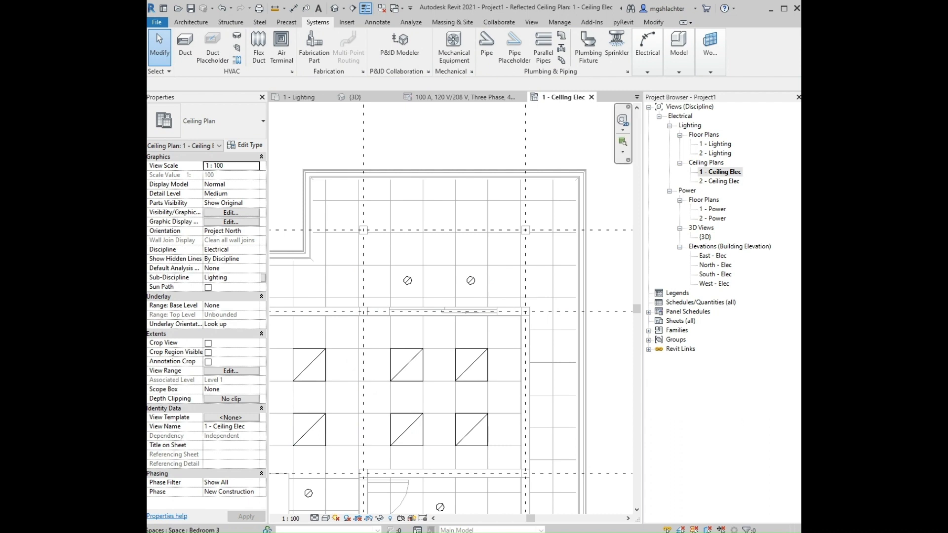
# - Place three M_Lighting Switches Three Way near the bedroom door: two on the living room side and one inside the bedroom
pyautogui.click(648, 64)
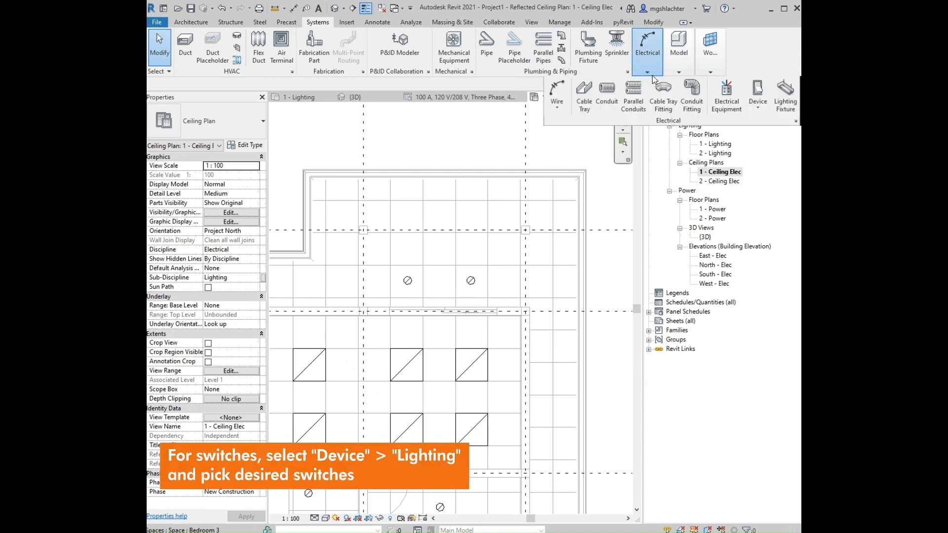
pyautogui.click(757, 105)
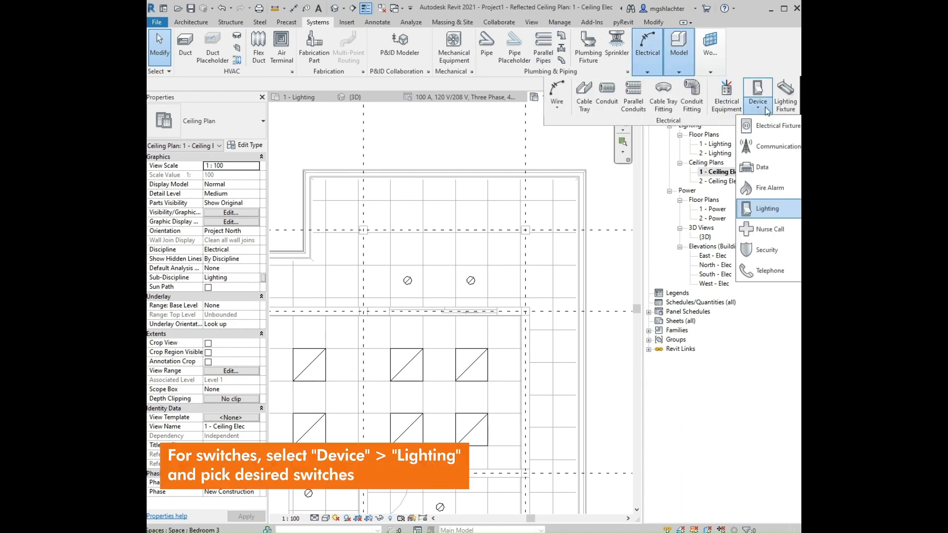
pyautogui.click(758, 209)
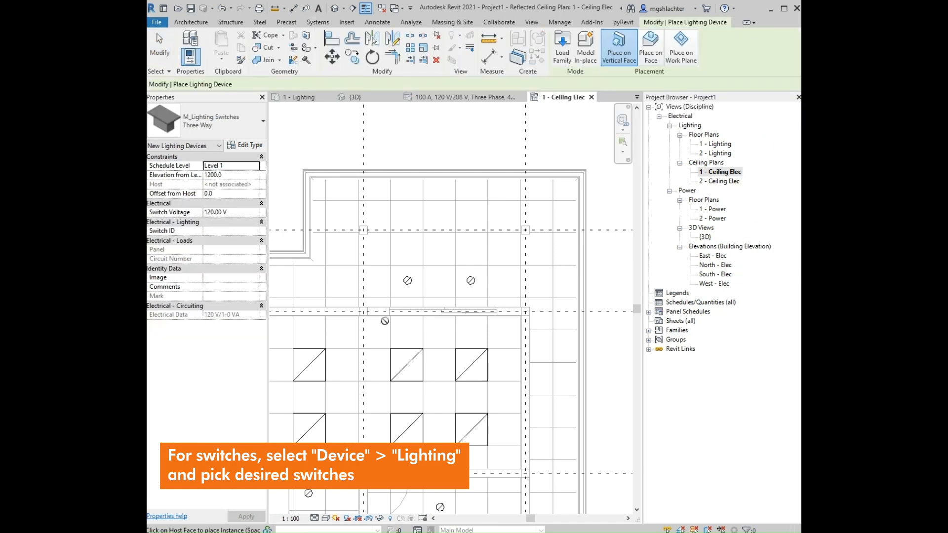
pyautogui.moveTo(382, 472); pyautogui.dragTo(470, 309, button='middle')
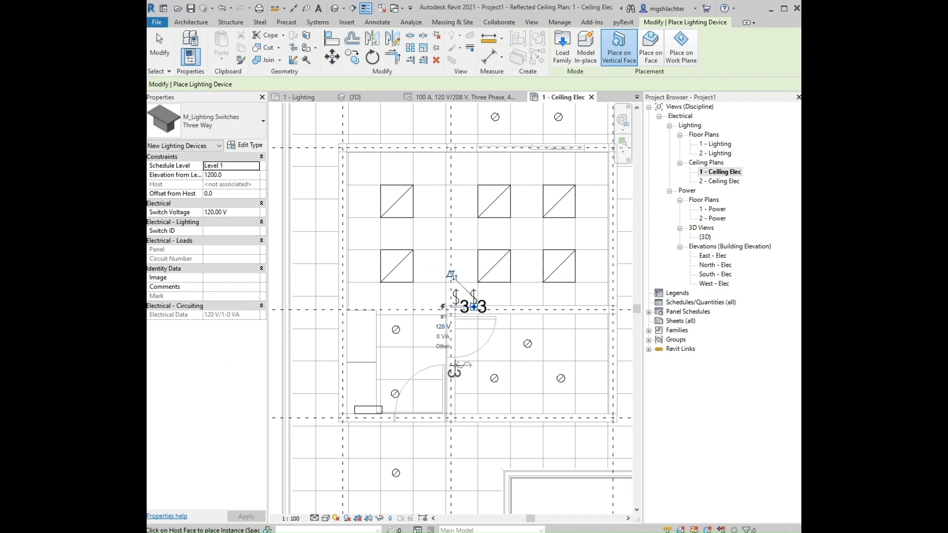
# - Place M_Lighting Switches of type Door on both faces of the wall beside the entry door and on the living room's north wall
pyautogui.click(225, 123)
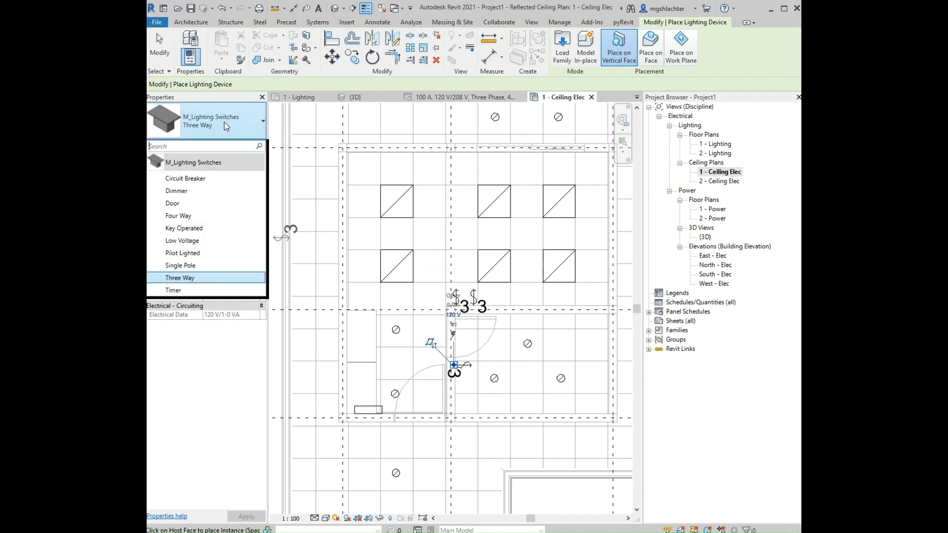
pyautogui.click(181, 203)
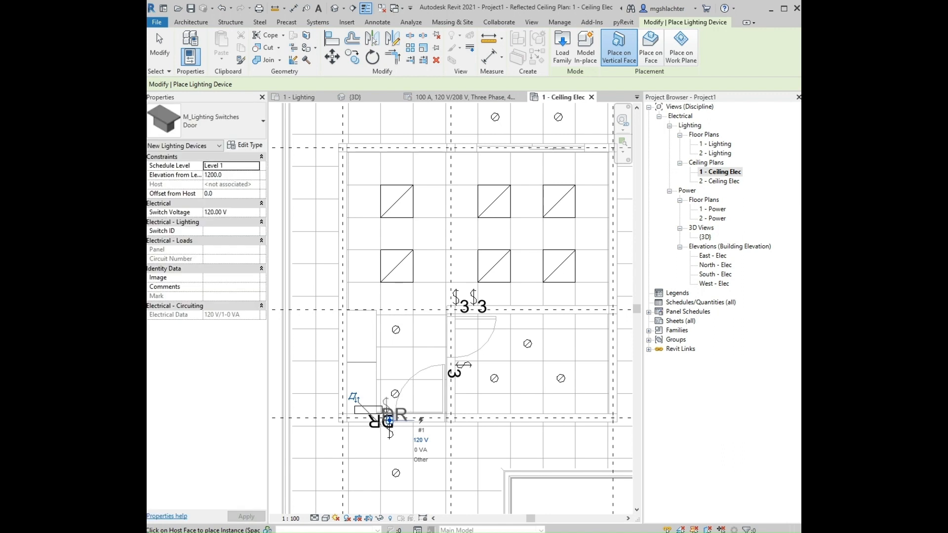
pyautogui.moveTo(497, 181); pyautogui.dragTo(396, 310, button='middle')
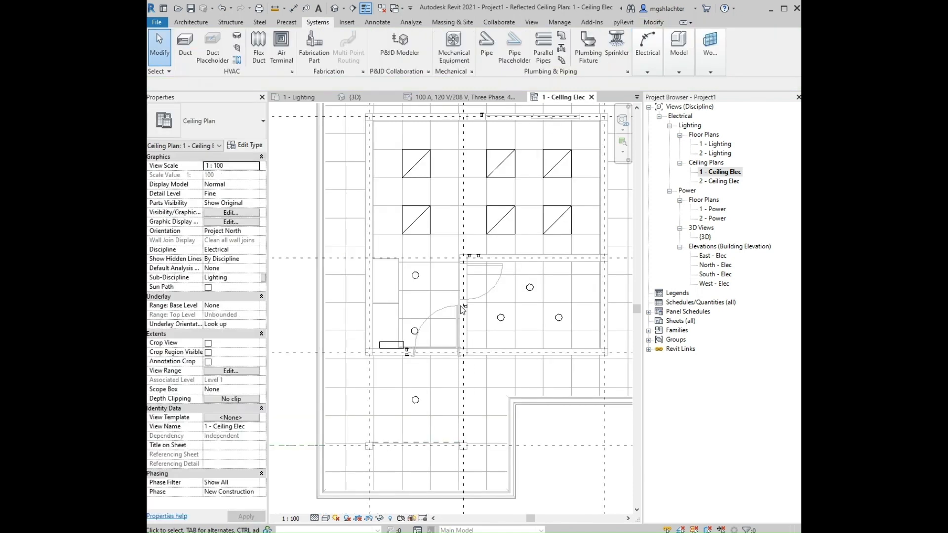
# - Create a separate power circuit for each of the three 600x600 fixtures in the living room's lower row
pyautogui.scroll(6, 401, 336)
pyautogui.moveTo(426, 261); pyautogui.dragTo(381, 463, button='middle')
pyautogui.scroll(-3, 381, 463)
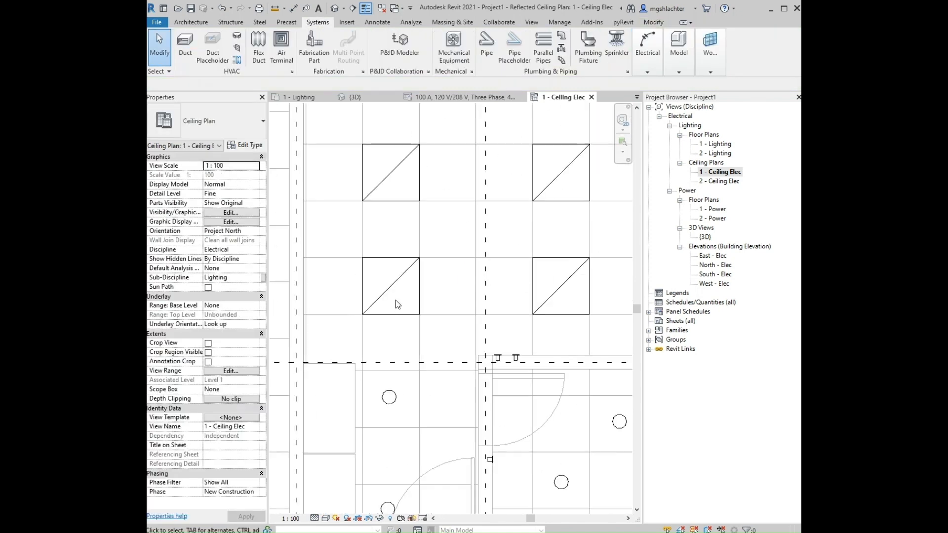
pyautogui.click(394, 282)
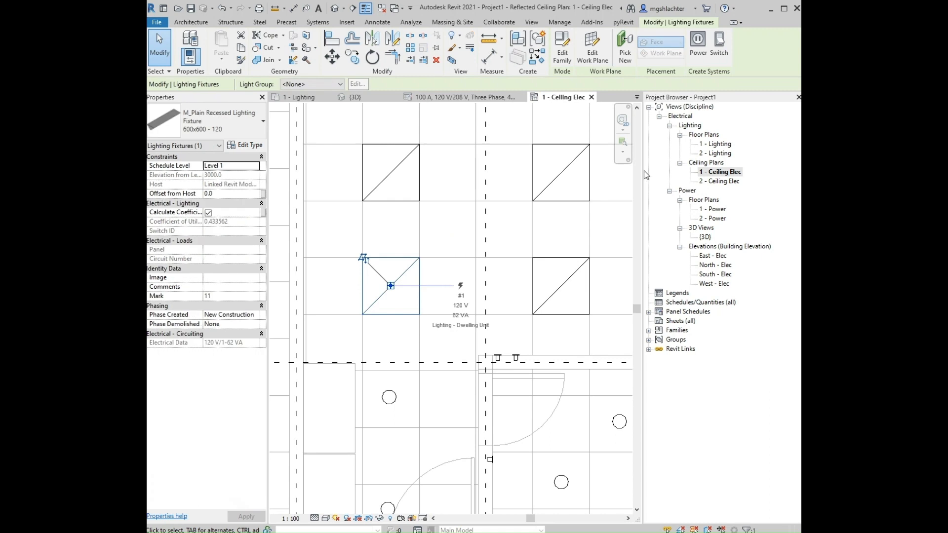
pyautogui.click(698, 49)
pyautogui.click(543, 307)
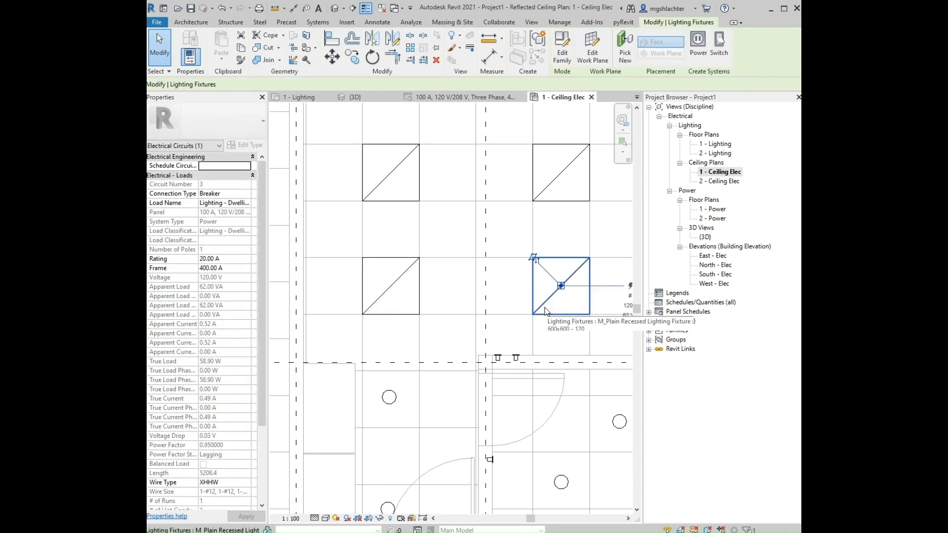
pyautogui.click(697, 58)
pyautogui.moveTo(523, 218); pyautogui.dragTo(396, 223, button='middle')
pyautogui.scroll(-2, 400, 216)
pyautogui.moveTo(482, 259); pyautogui.dragTo(546, 274, button='middle')
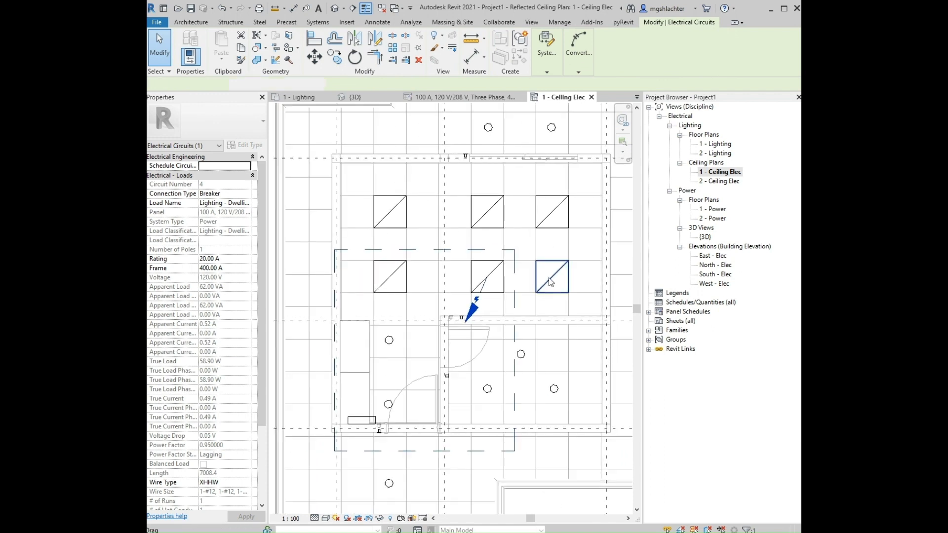
pyautogui.click(551, 283)
pyautogui.click(699, 47)
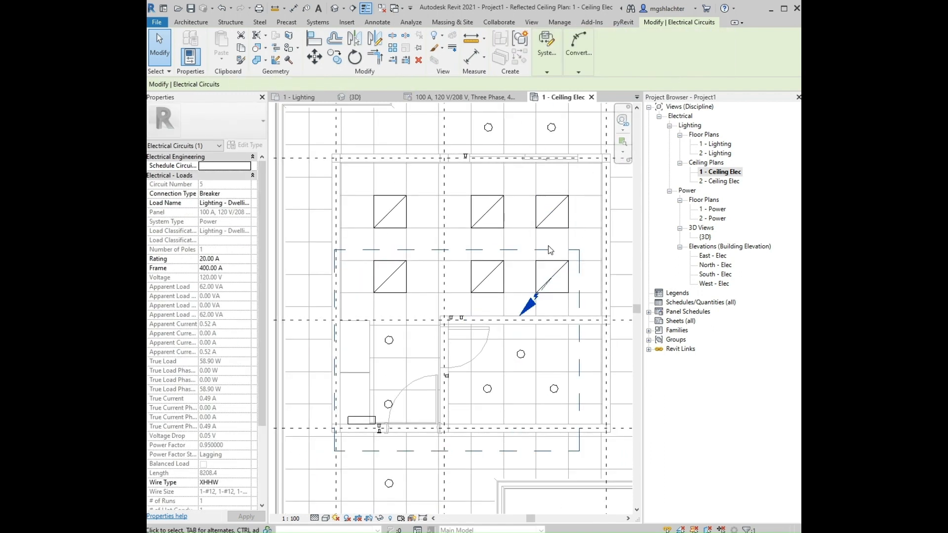
# - Connect the three 600x600 fixtures in the living room's upper row together on one power circuit
pyautogui.click(552, 219)
pyautogui.click(489, 211)
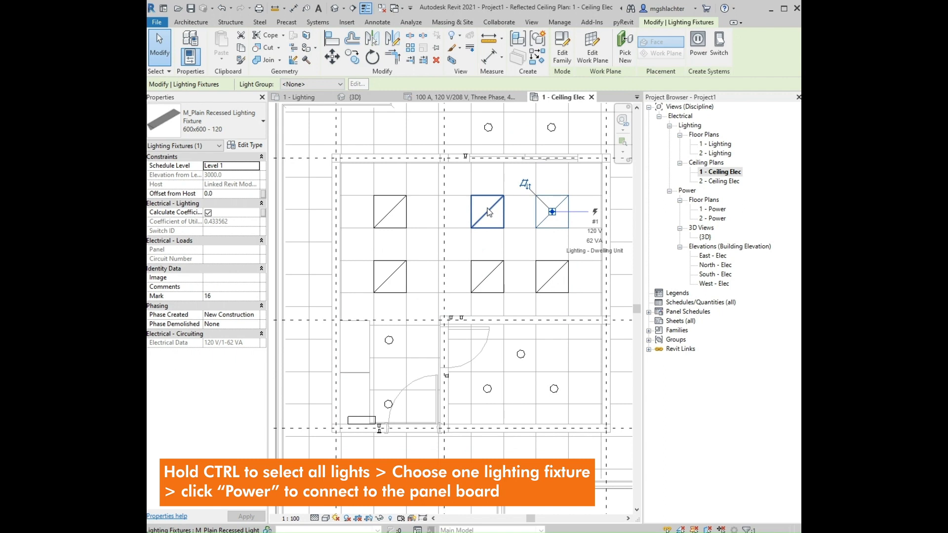
pyautogui.keyDown('ctrl'); pyautogui.click(552, 212); pyautogui.keyUp('ctrl')
pyautogui.keyDown('ctrl'); pyautogui.click(394, 207); pyautogui.keyUp('ctrl')
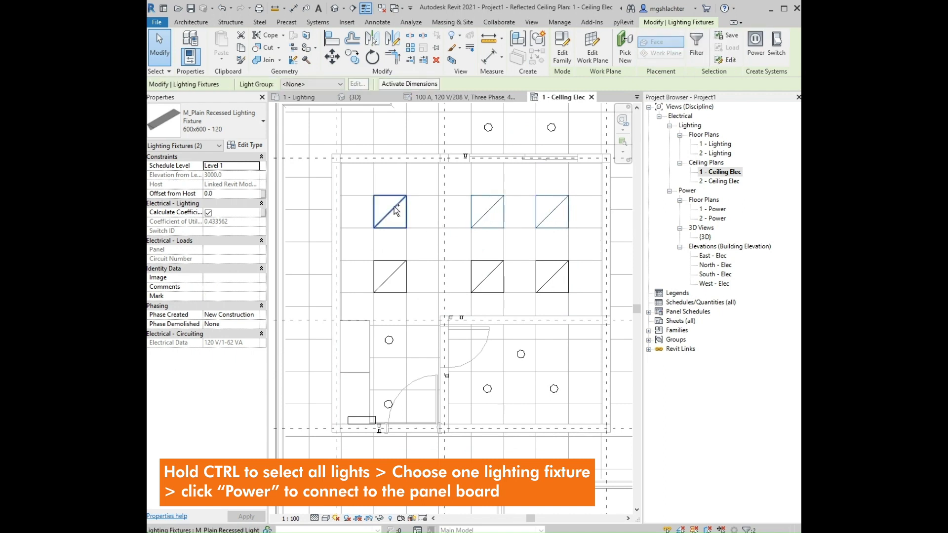
pyautogui.click(753, 47)
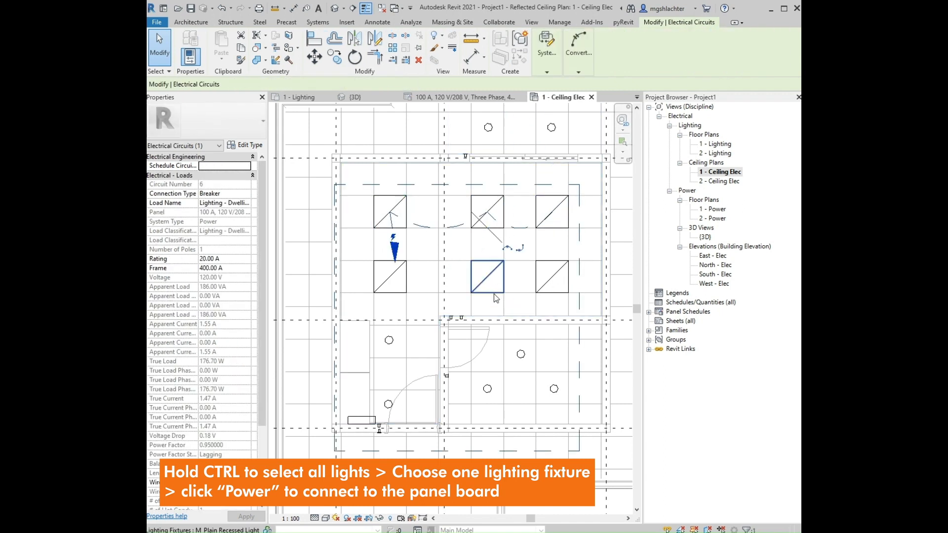
# - Connect all eight recessed downlights in the entry area, porch, bedroom and balcony together on one power circuit
pyautogui.click(389, 340)
pyautogui.keyDown('ctrl'); pyautogui.click(388, 405); pyautogui.keyUp('ctrl')
pyautogui.moveTo(395, 476); pyautogui.dragTo(389, 443, button='middle')
pyautogui.keyDown('ctrl'); pyautogui.click(383, 449); pyautogui.keyUp('ctrl')
pyautogui.moveTo(548, 355); pyautogui.dragTo(530, 502, button='middle')
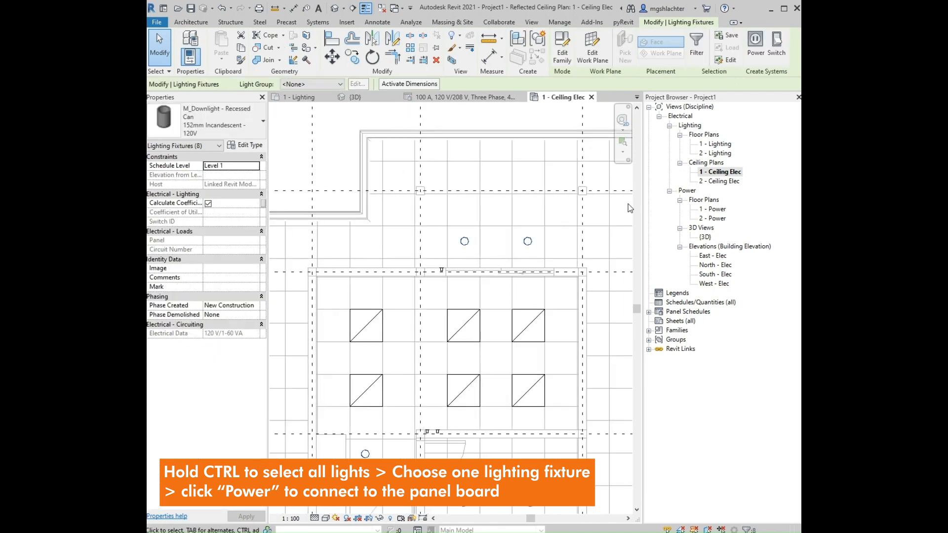
pyautogui.click(755, 47)
pyautogui.moveTo(425, 372); pyautogui.dragTo(445, 257, button='middle')
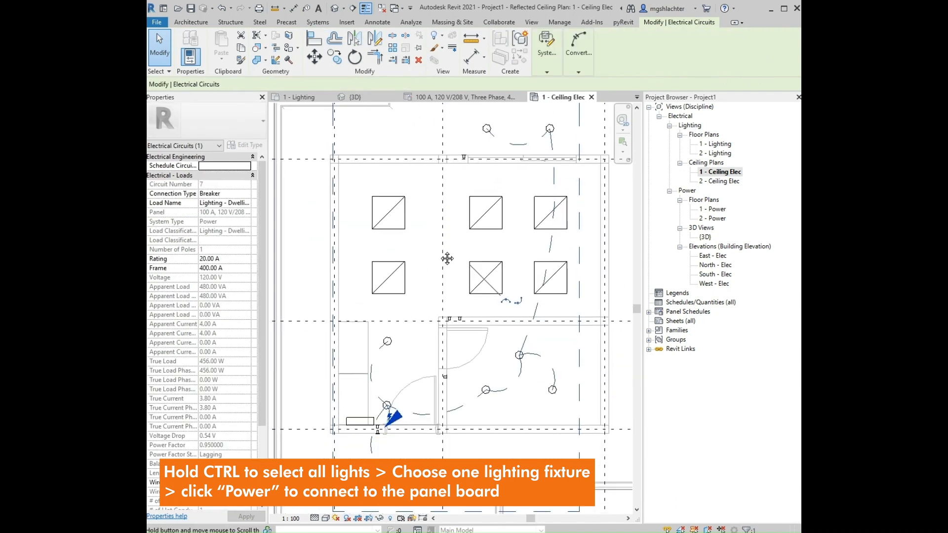
pyautogui.press('Escape')
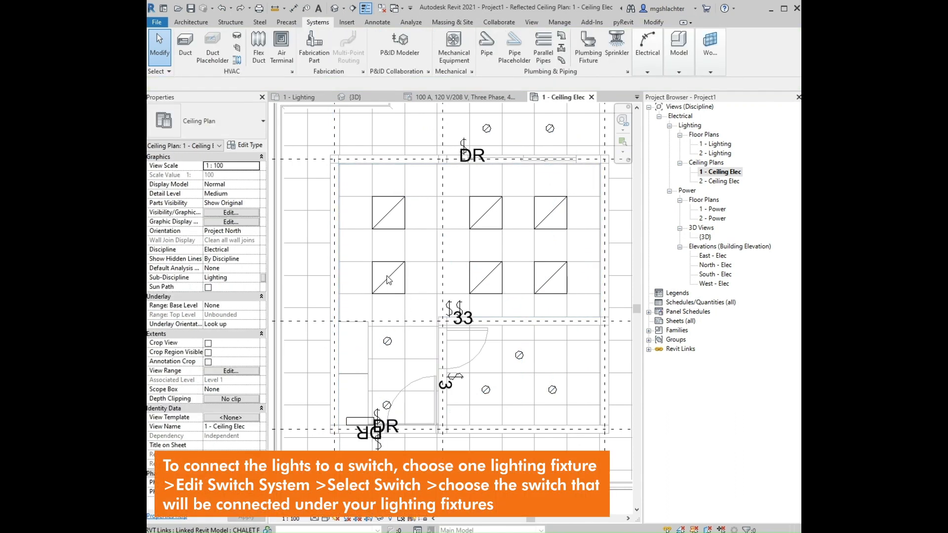
# - Create a switch system for each of the living room's three lower-row fixtures, controlled by the left three-way switch on the living room side
pyautogui.click(387, 276)
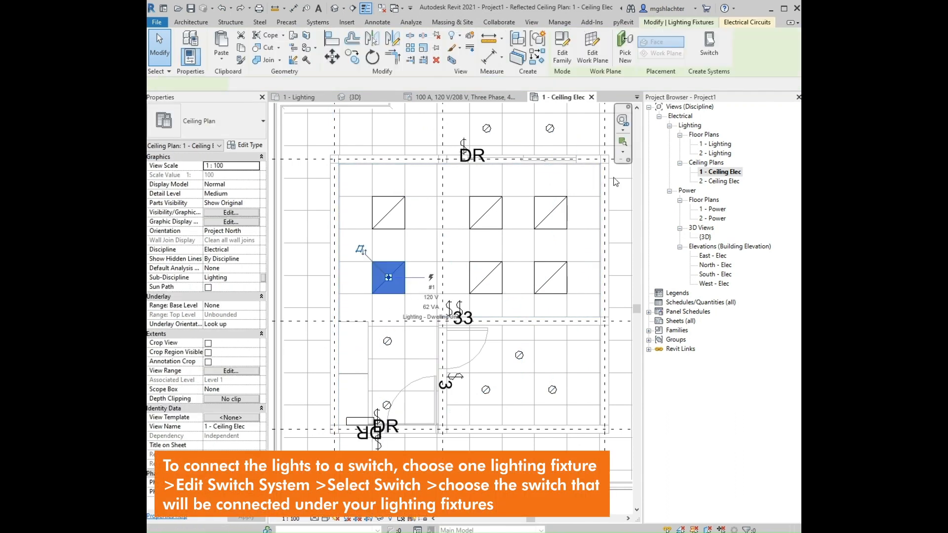
pyautogui.click(695, 34)
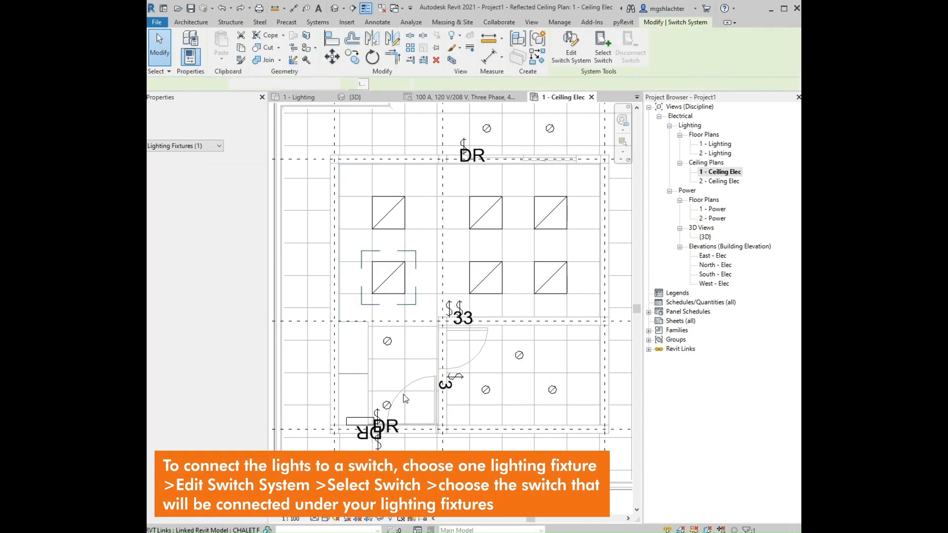
pyautogui.click(450, 318)
pyautogui.click(486, 278)
pyautogui.click(705, 55)
pyautogui.click(551, 278)
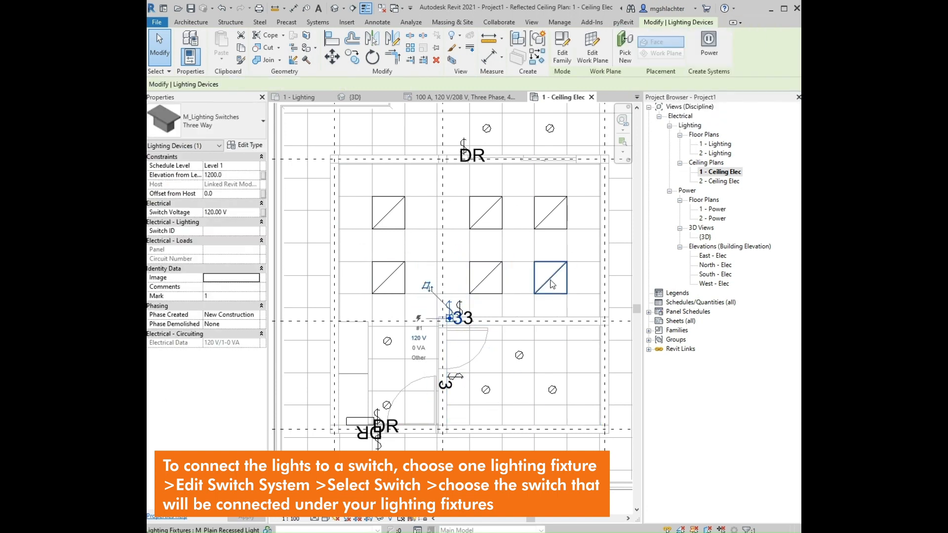
pyautogui.click(714, 46)
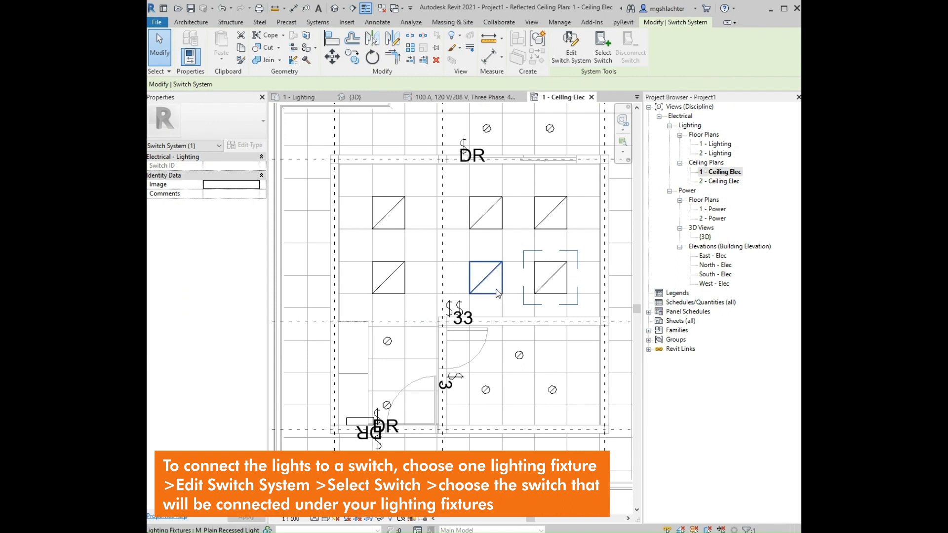
pyautogui.click(450, 309)
# - Create a switch system for each of the living room's three upper-row fixtures, controlled by the right three-way switch on the living room side
pyautogui.click(388, 213)
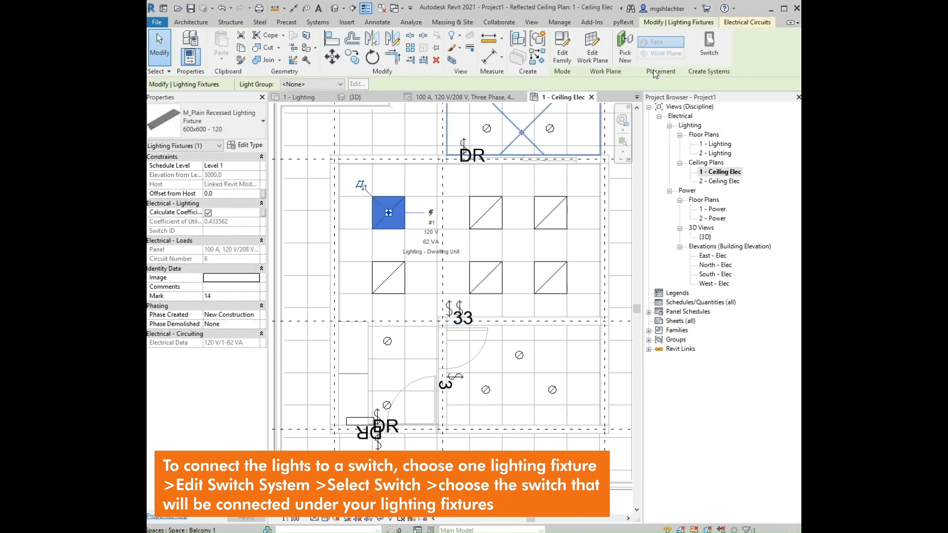
pyautogui.click(709, 45)
pyautogui.click(461, 310)
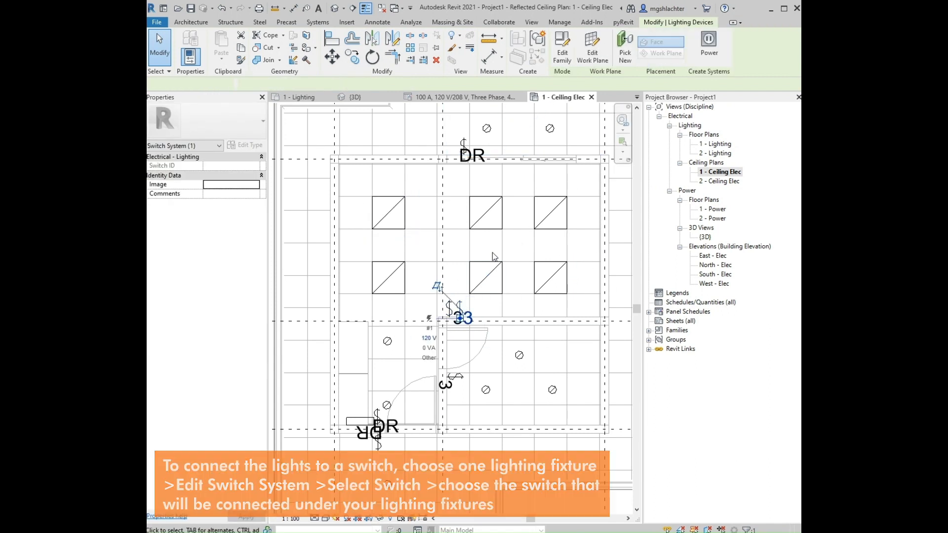
pyautogui.click(491, 212)
pyautogui.click(711, 49)
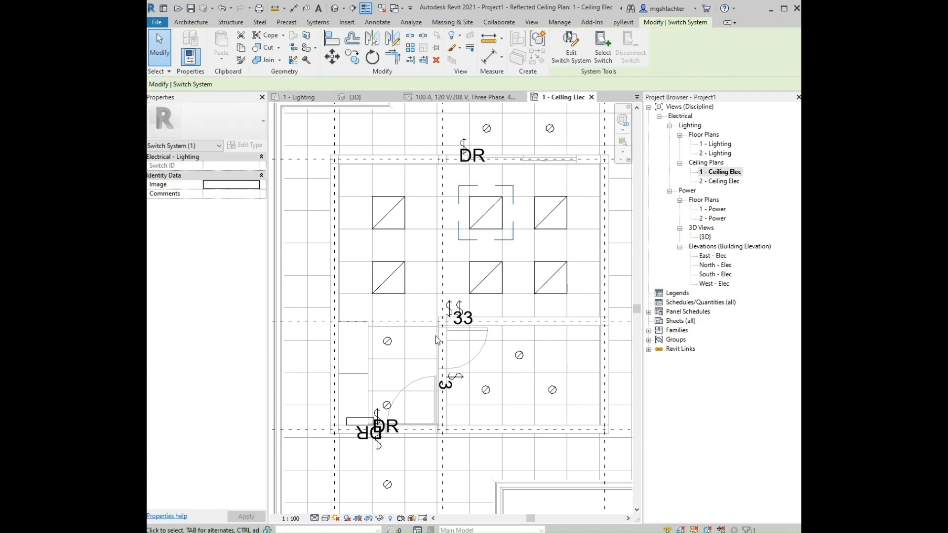
pyautogui.click(460, 307)
pyautogui.click(561, 212)
pyautogui.click(710, 48)
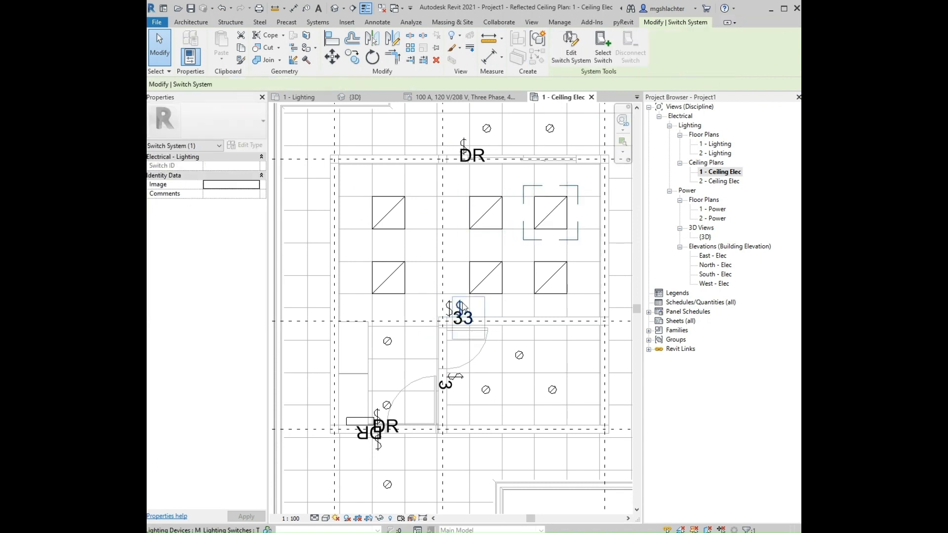
pyautogui.click(470, 308)
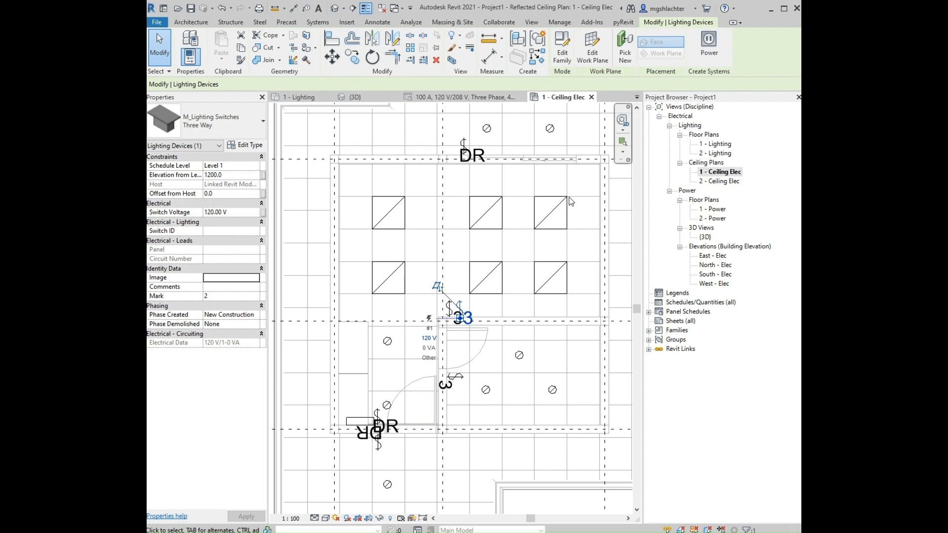
# - Create a switch system for each of the three bedroom downlights, controlled by the three-way switch inside the bedroom
pyautogui.click(486, 389)
pyautogui.click(711, 50)
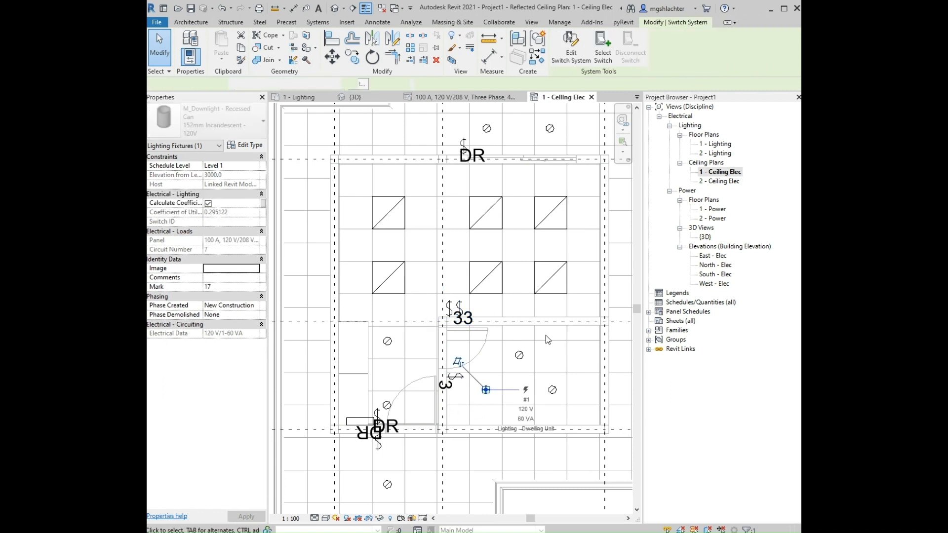
pyautogui.click(452, 383)
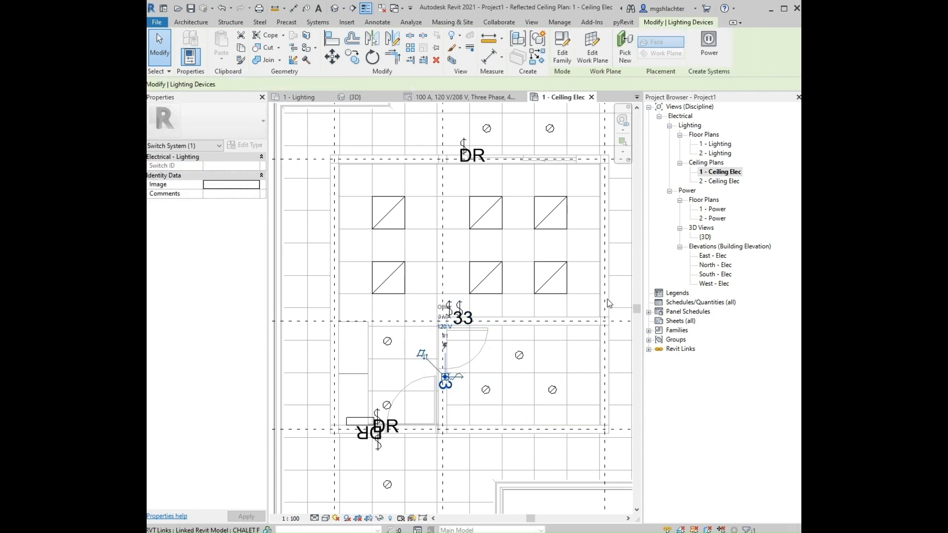
pyautogui.click(519, 355)
pyautogui.click(709, 49)
pyautogui.click(452, 383)
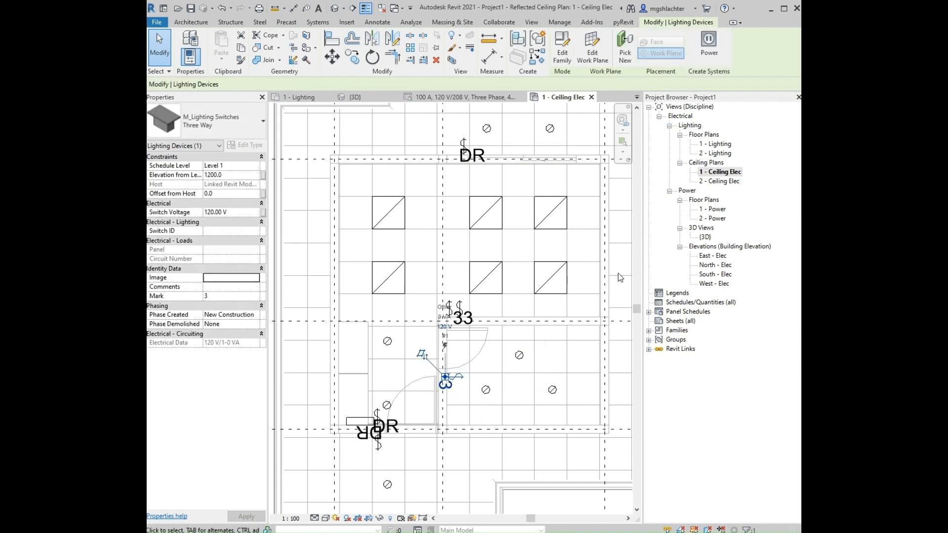
pyautogui.click(552, 390)
pyautogui.click(703, 48)
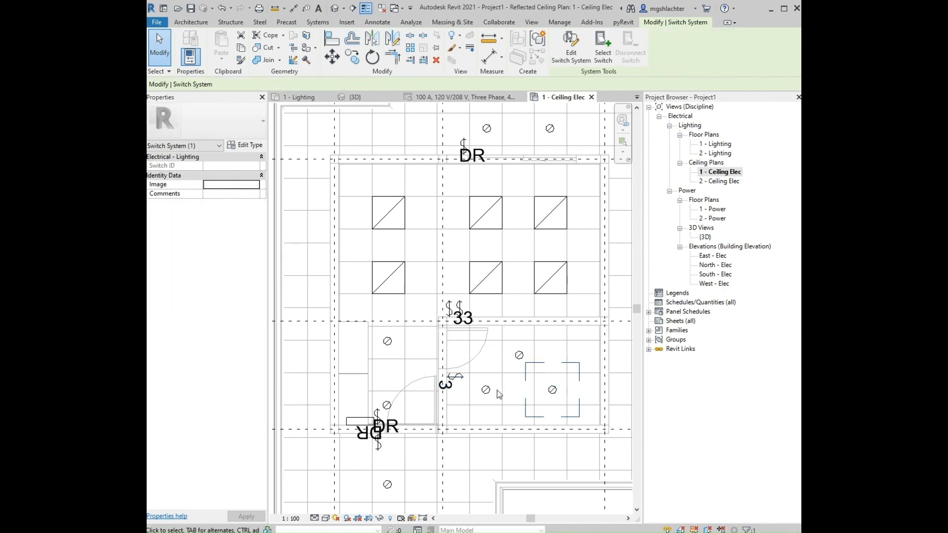
pyautogui.click(452, 383)
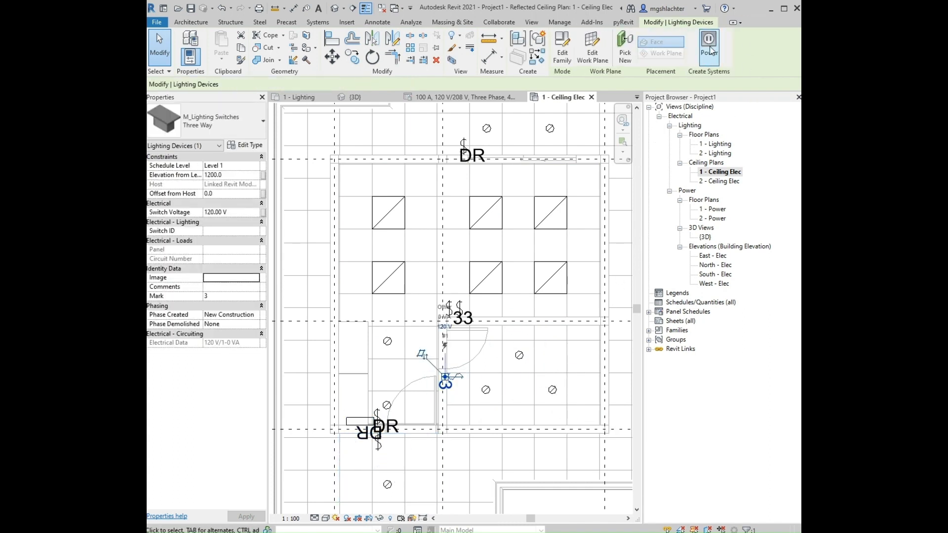
# - Create switch systems for the two entry-area downlights, controlled by the Door switch on the inner face of the entry wall
pyautogui.click(389, 343)
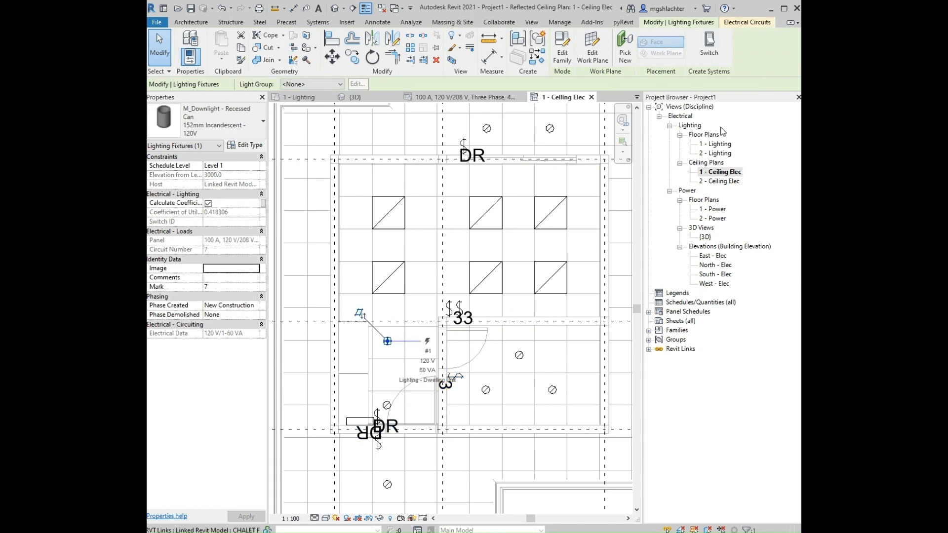
pyautogui.click(709, 65)
pyautogui.click(405, 425)
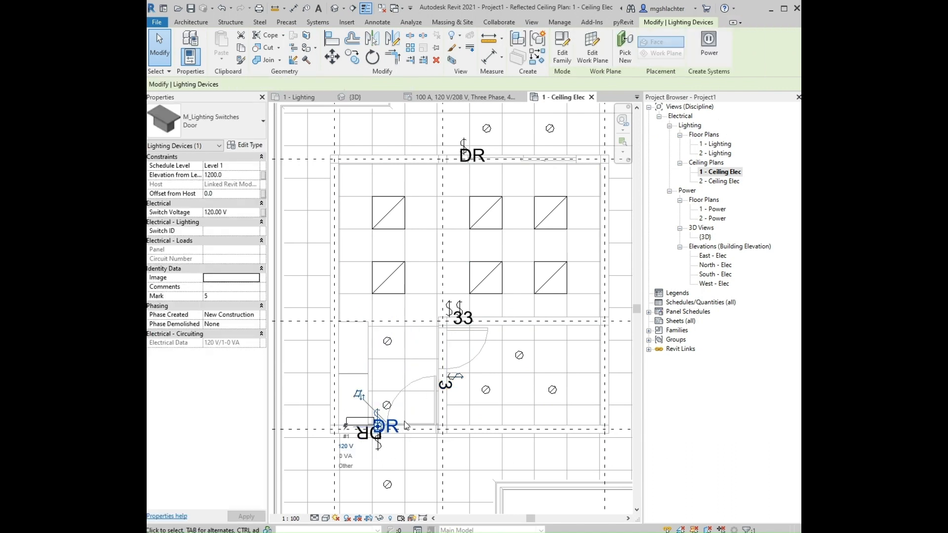
pyautogui.click(388, 401)
pyautogui.click(710, 57)
pyautogui.click(378, 419)
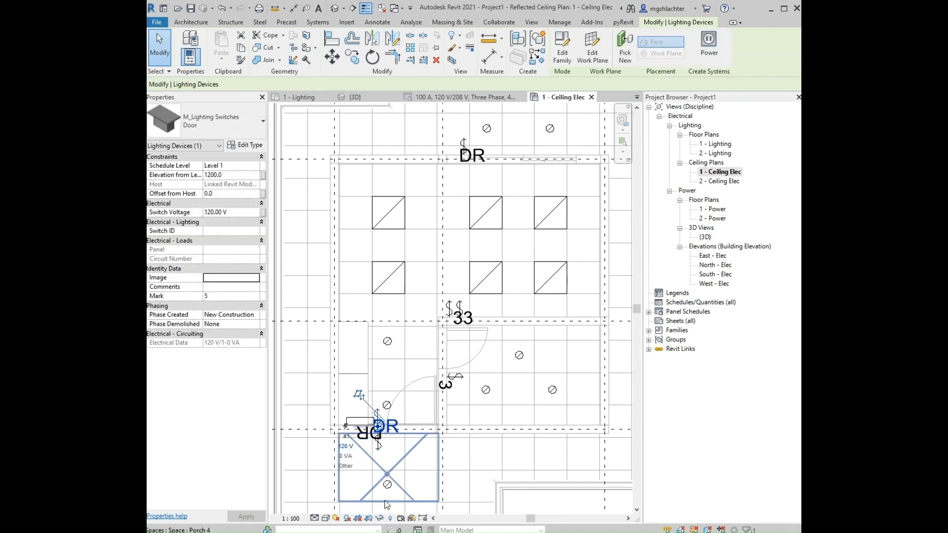
# - Assign the porch downlight to the Door switch on the entry wall's outer face, and both balcony downlights to the north wall's Door switch
pyautogui.click(387, 485)
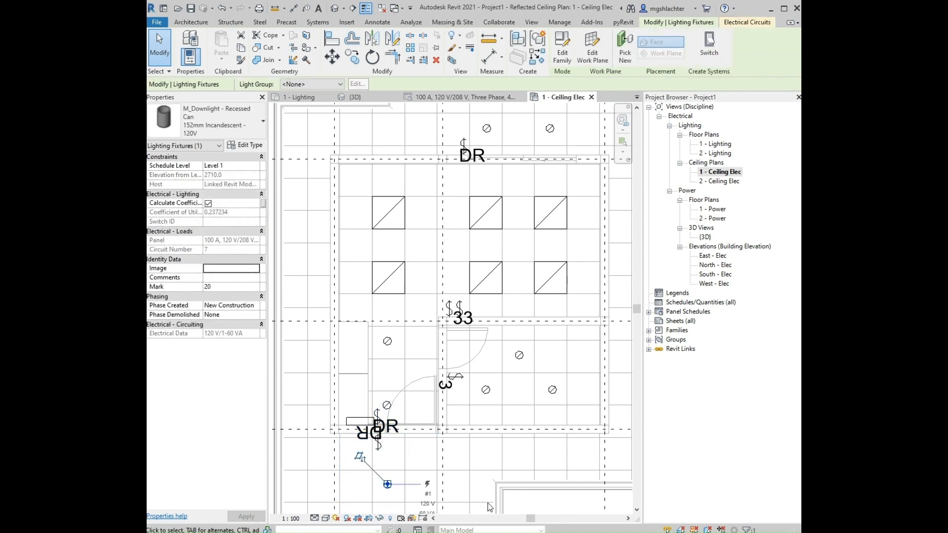
pyautogui.click(709, 48)
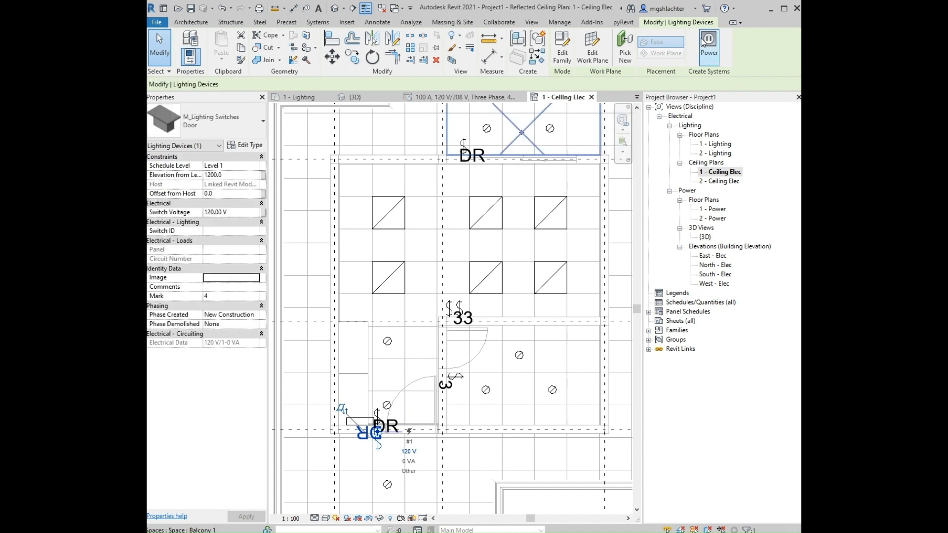
pyautogui.click(550, 128)
pyautogui.click(710, 48)
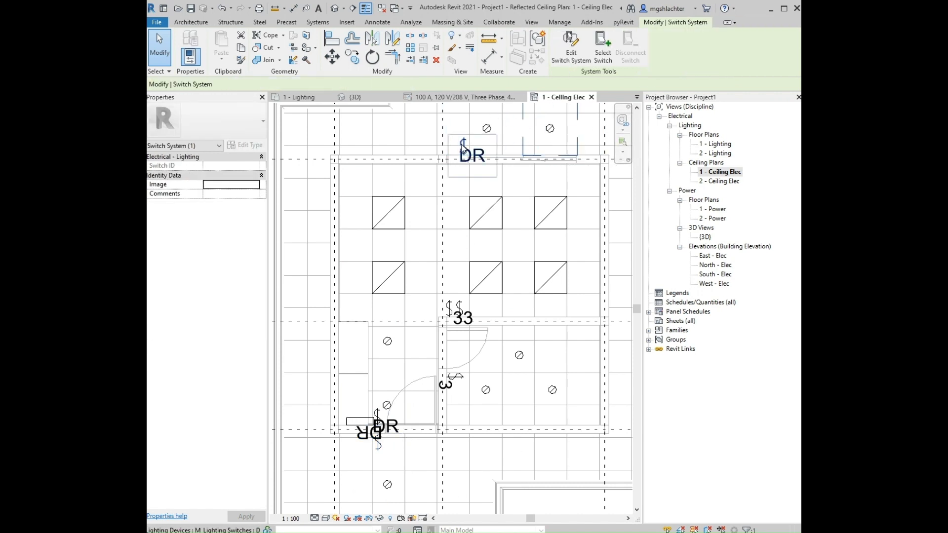
pyautogui.press('Tab')
pyautogui.click(486, 129)
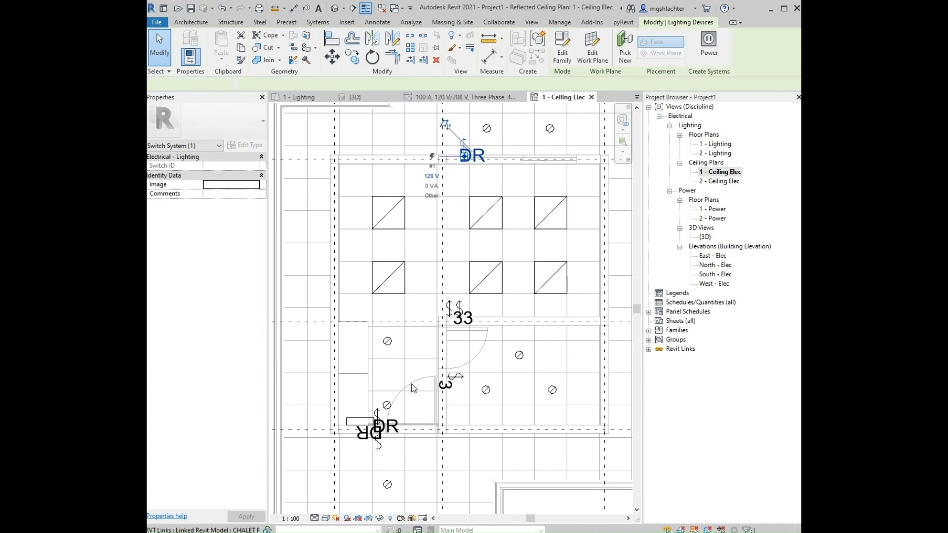
pyautogui.press('Escape')
pyautogui.scroll(-3, 417, 373)
pyautogui.press('Escape')
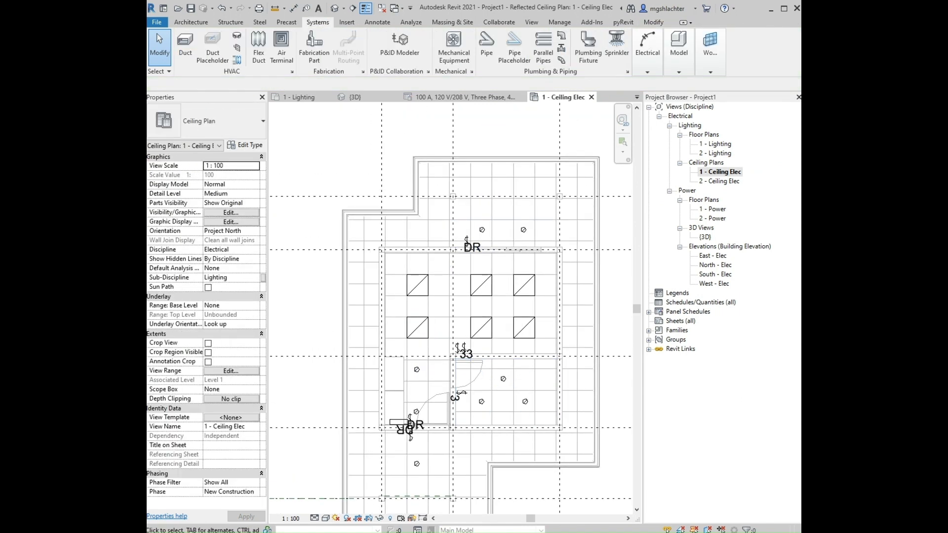
pyautogui.moveTo(583, 321); pyautogui.dragTo(546, 272, button='middle')
# - Open the 1 - Lighting floor plan and hide its lighting fixtures and switches
pyautogui.click(302, 97)
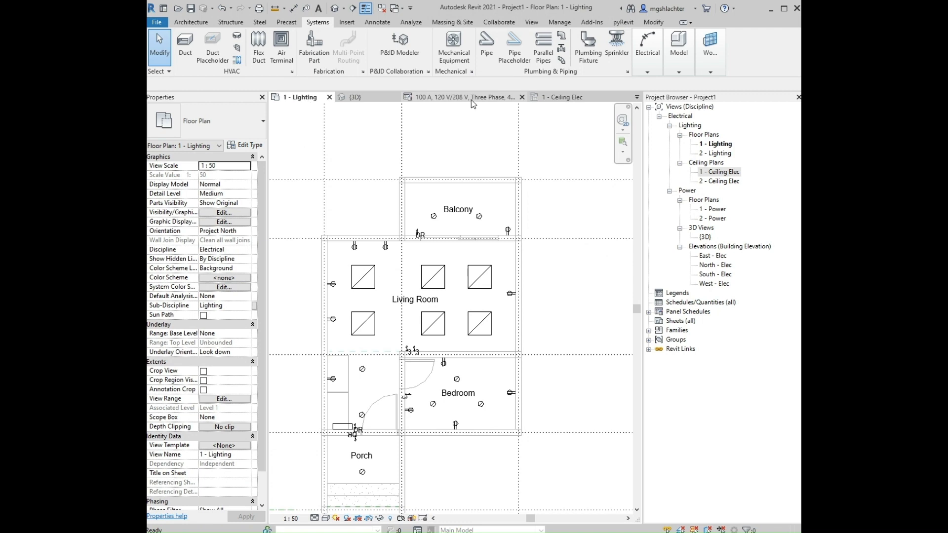
pyautogui.click(484, 102)
pyautogui.scroll(-3, 375, 404)
pyautogui.scroll(1, 375, 407)
pyautogui.moveTo(401, 518); pyautogui.dragTo(387, 499)
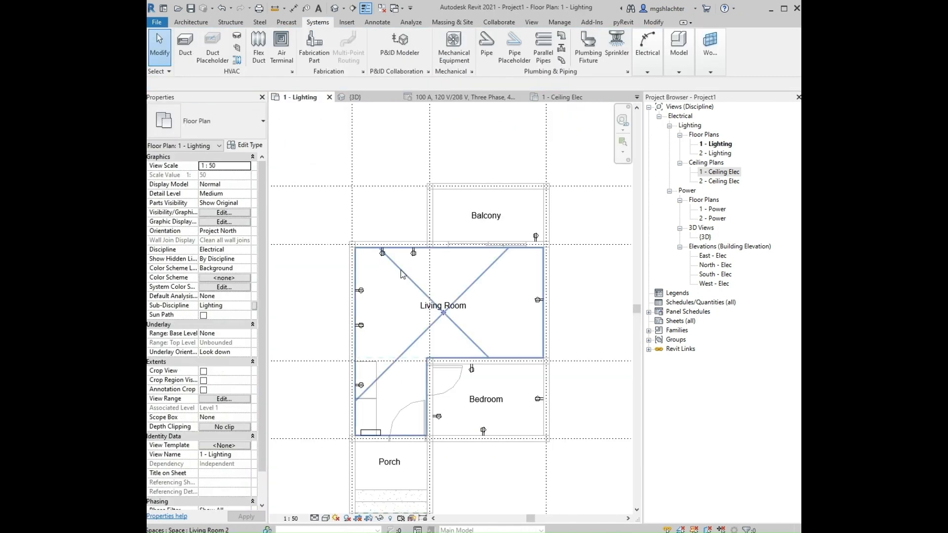
# - Select the receptacle circuit serving the living room and bedroom and convert it to arc wires
pyautogui.scroll(3, 376, 251)
pyautogui.press('Tab')
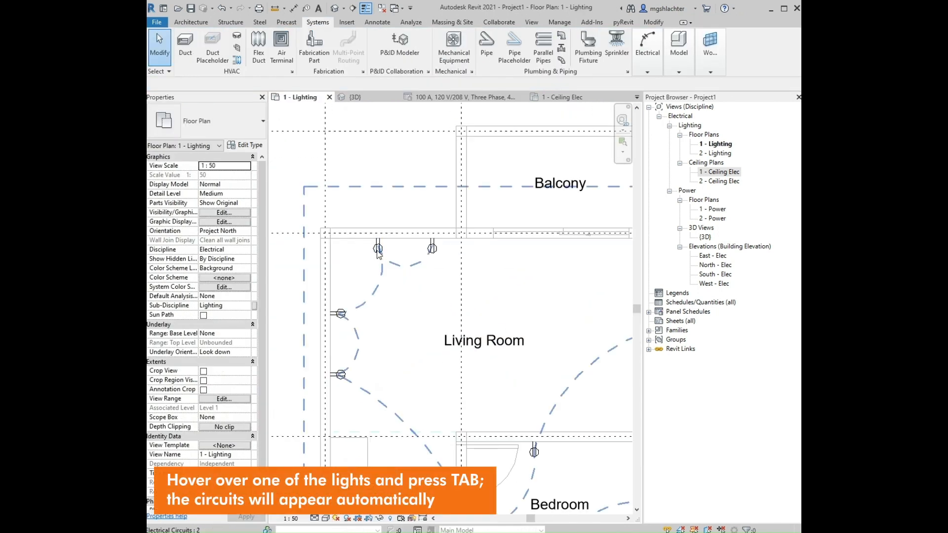
pyautogui.click(377, 251)
pyautogui.scroll(-6, 429, 322)
pyautogui.scroll(5, 459, 423)
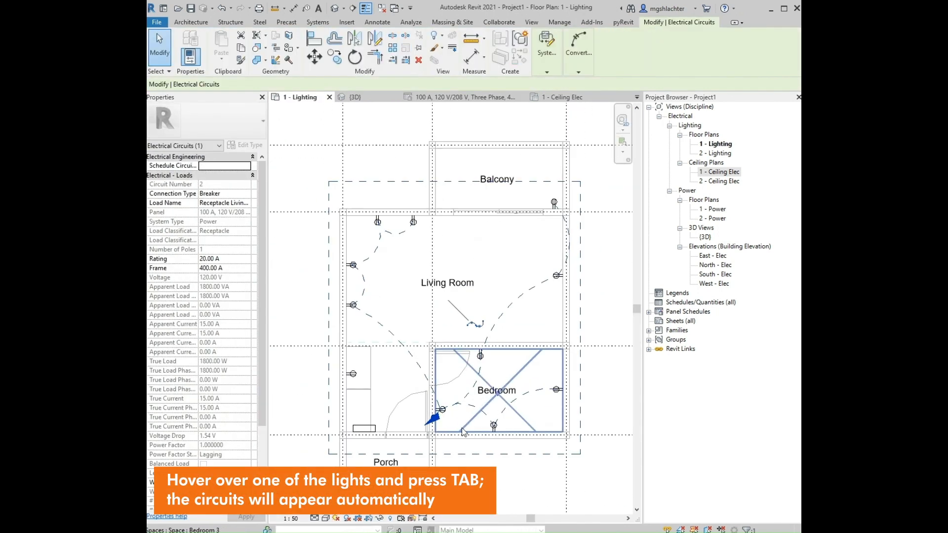
pyautogui.click(423, 417)
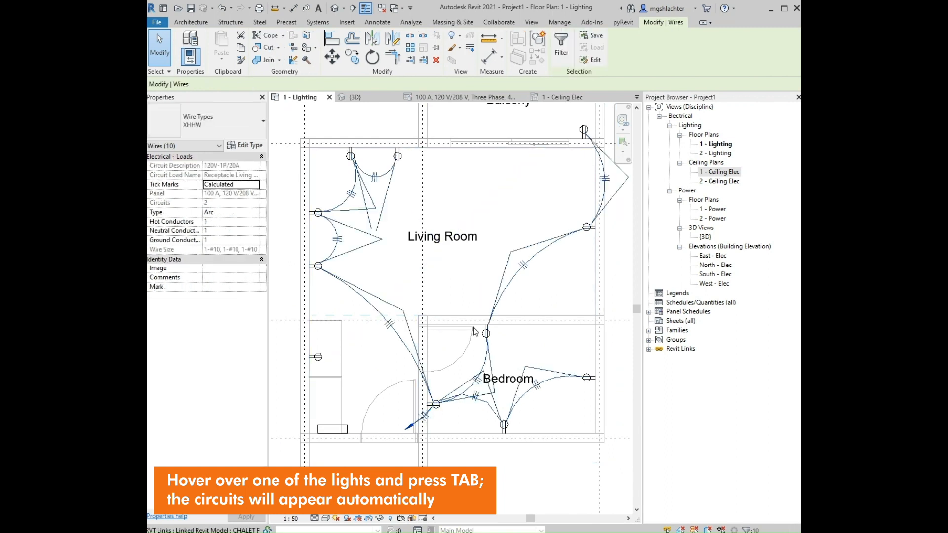
# - Extend the home run wire's arrow end to the panelboard beside the entry door and reshape its arc
pyautogui.click(413, 427)
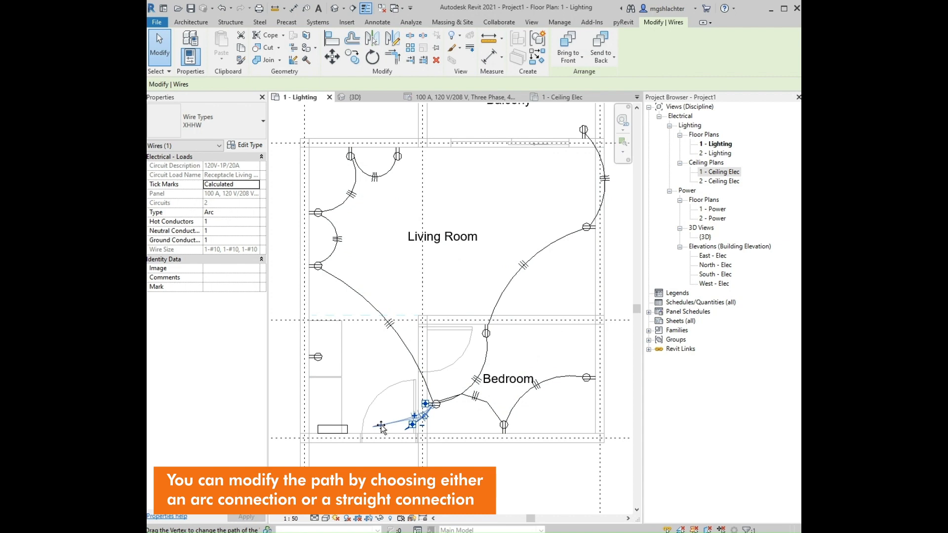
pyautogui.moveTo(381, 427); pyautogui.dragTo(359, 423)
pyautogui.click(540, 345)
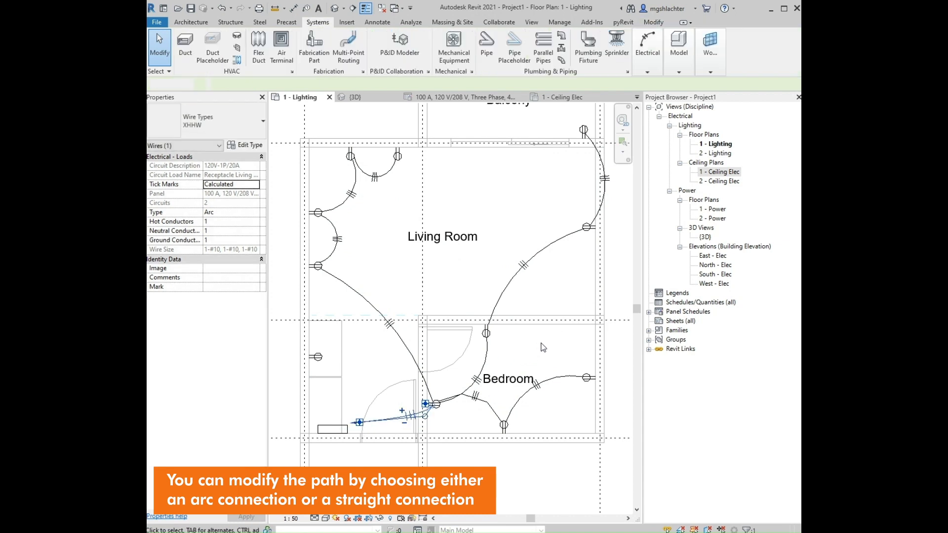
pyautogui.click(414, 415)
pyautogui.moveTo(427, 422); pyautogui.dragTo(402, 427)
# - Reshape the arc wire between the bedroom's west-wall and south-wall receptacles into a smoother curve
pyautogui.click(490, 402)
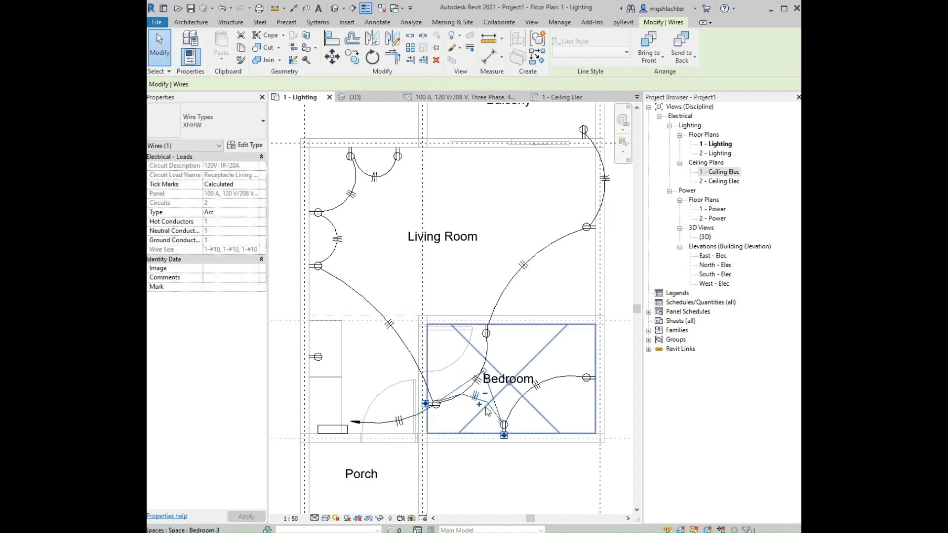
pyautogui.moveTo(484, 372)
pyautogui.mouseDown()
pyautogui.moveTo(486, 387)
pyautogui.moveTo(476, 384)
pyautogui.mouseUp()
pyautogui.click(624, 371)
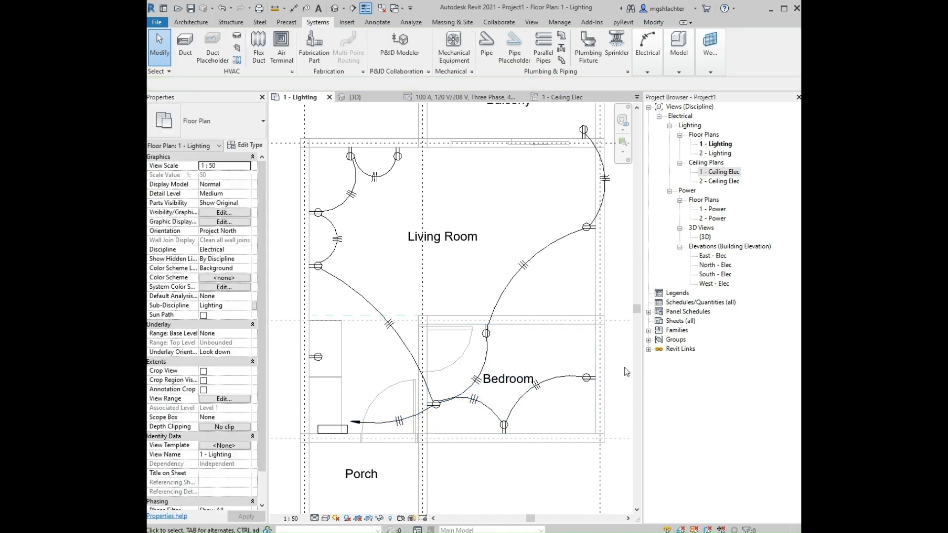
pyautogui.click(484, 352)
pyautogui.click(514, 347)
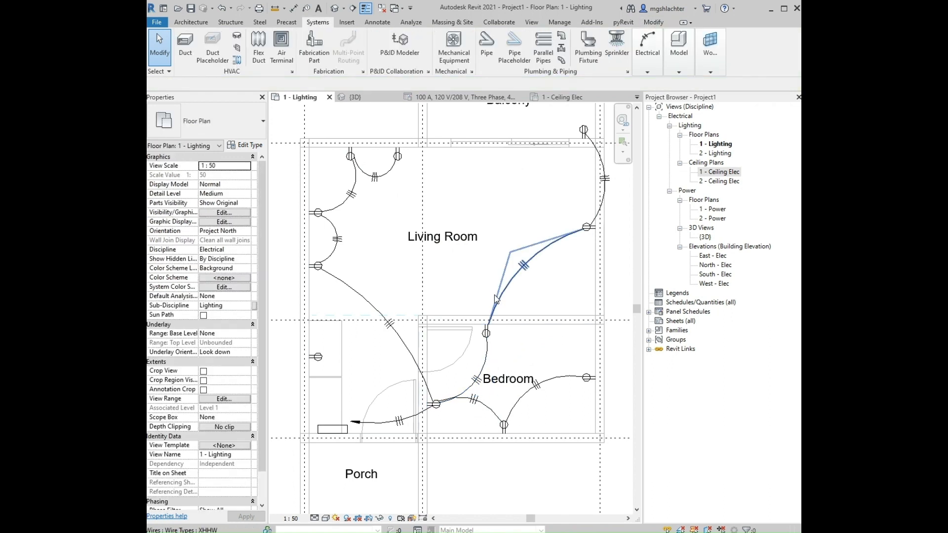
# - Select the arc wire between the two receptacles on the living room's west wall
pyautogui.scroll(-2, 502, 274)
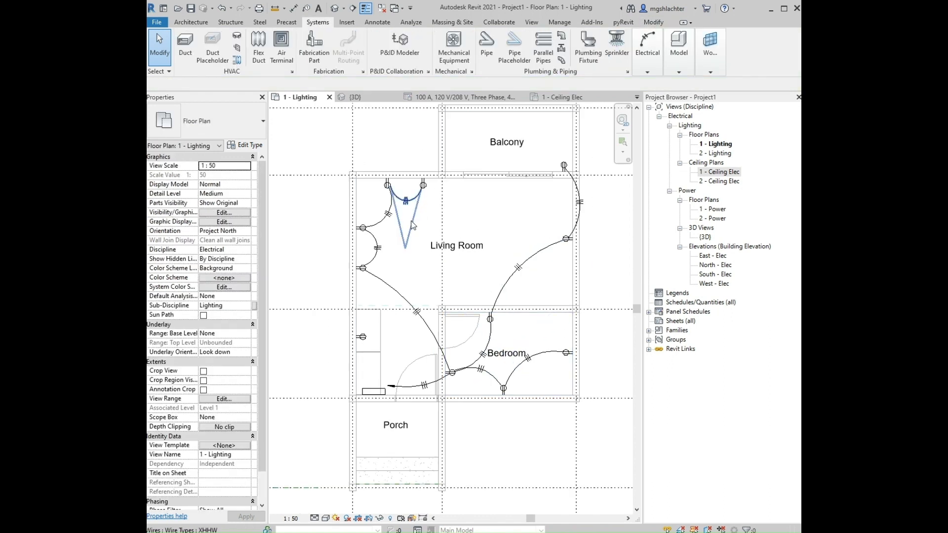
pyautogui.click(385, 252)
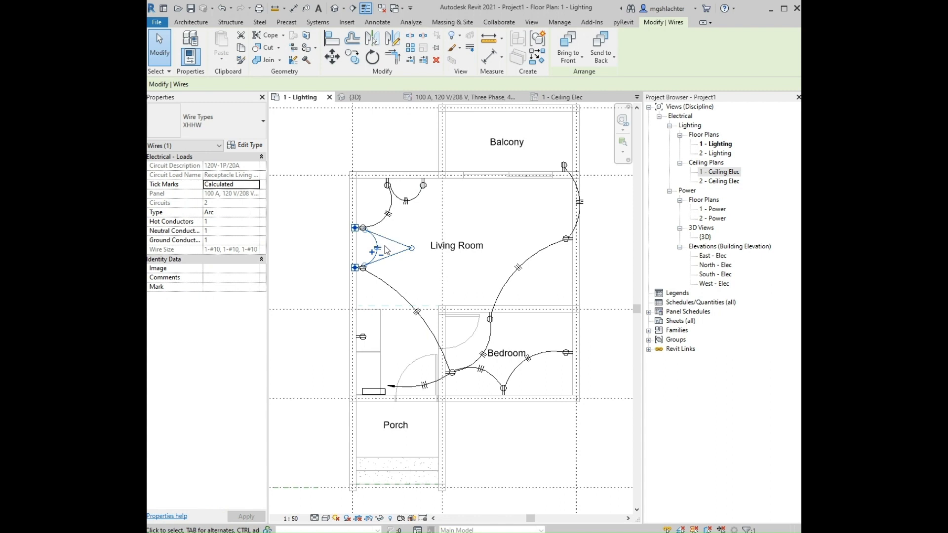